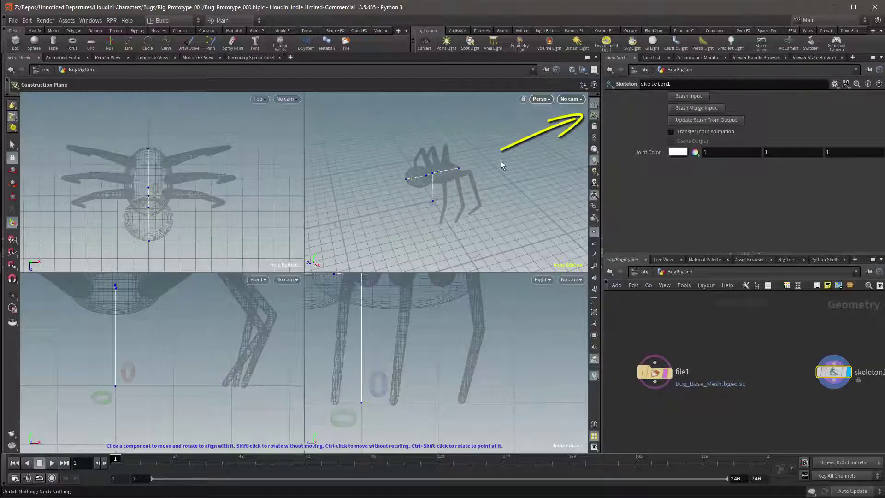
Rotate the construction plane with its handle, then hide the construction plane
right_click(594, 119)
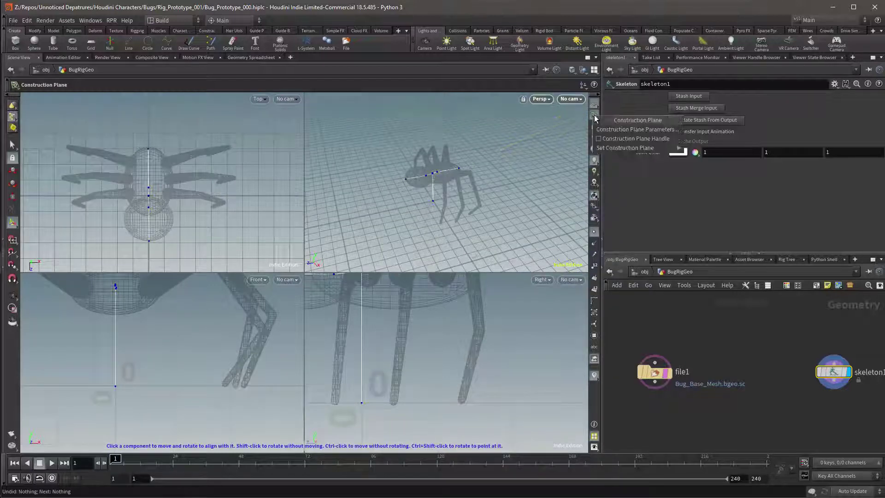
click(620, 140)
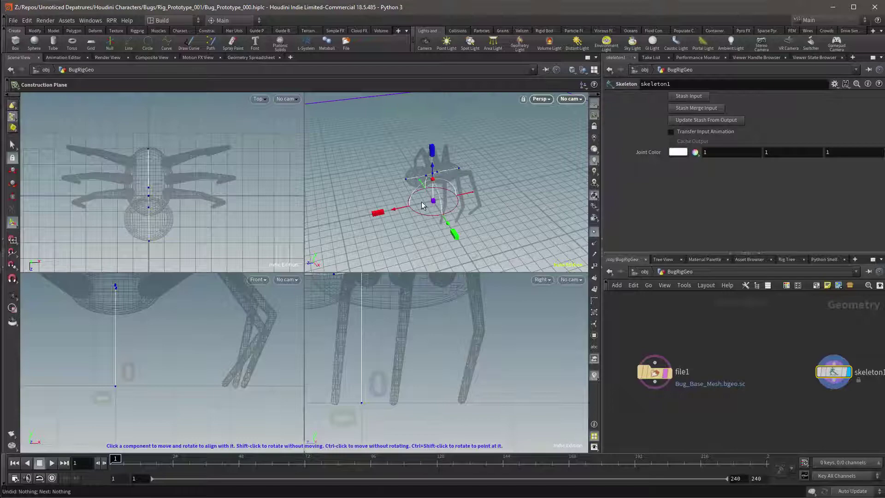
drag(438, 181, 417, 284)
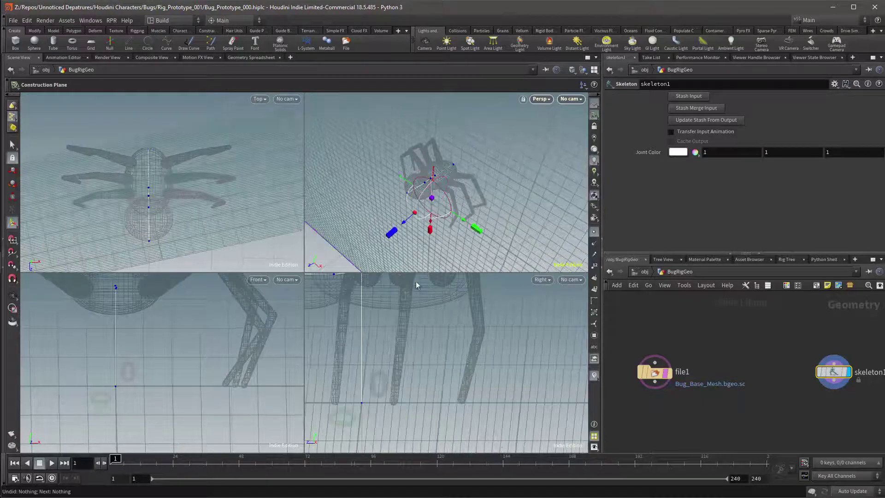
alt+drag(466, 197, 421, 228)
key(Escape)
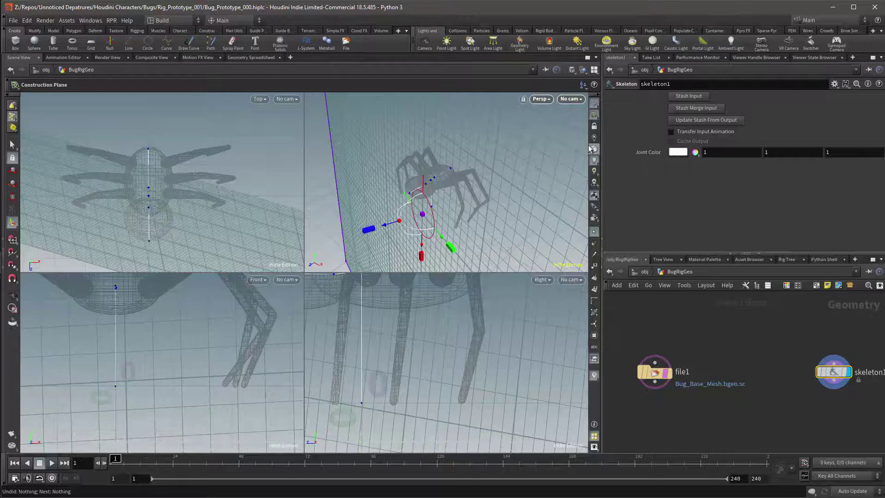
click(596, 119)
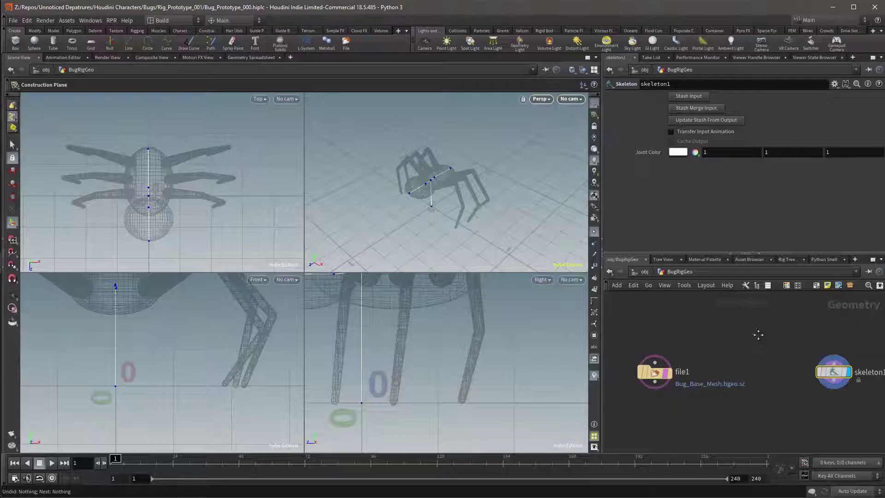
Add a Line node with 3 points above the existing nodes and display it
middle_drag(759, 328, 736, 407)
key(Tab)
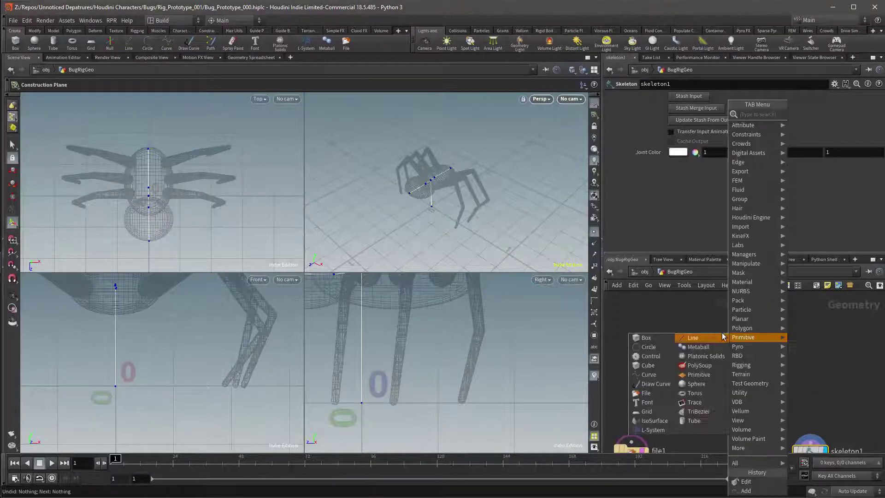
text(skel)
key(Return)
click(731, 302)
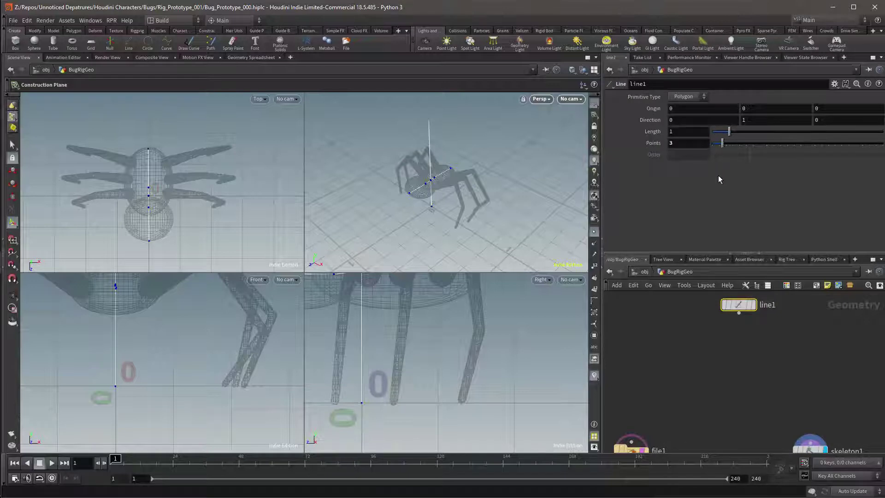
key(Escape)
drag(429, 197, 540, 184)
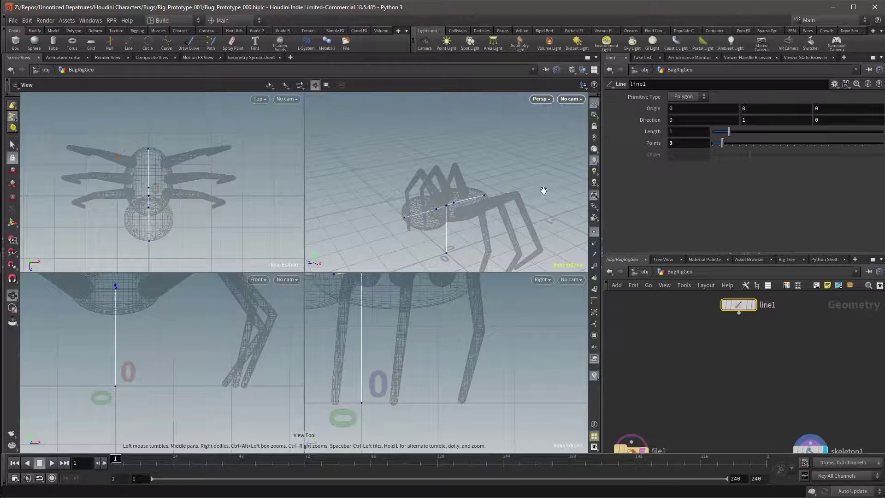
click(754, 305)
drag(543, 207, 487, 198)
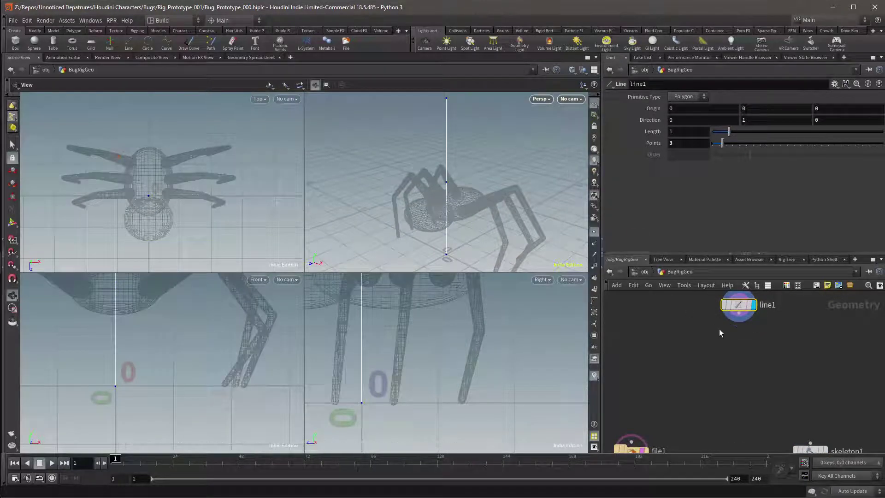
Add an Edit node connected below line1 and display its result
key(Tab)
text(edi)
click(803, 107)
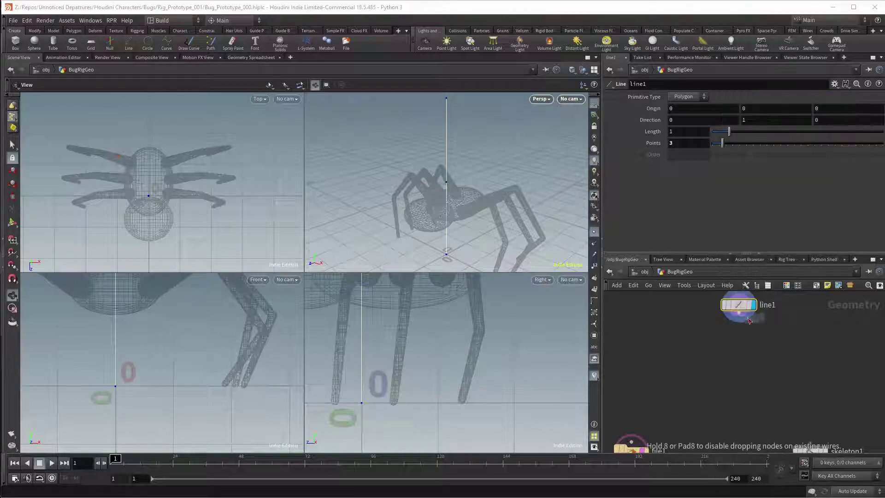
click(738, 339)
click(754, 341)
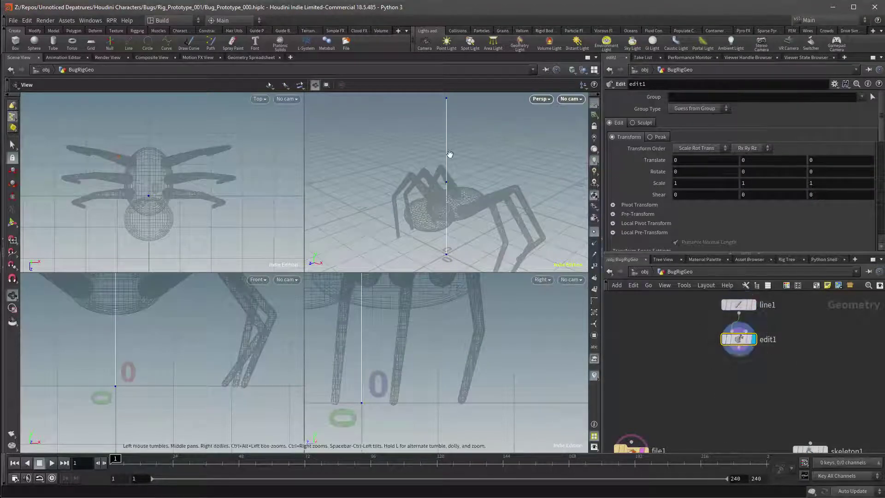
Move point 0 of the line to the base of the rear leg, about 0.115, 0.352, -0.022
key(Return)
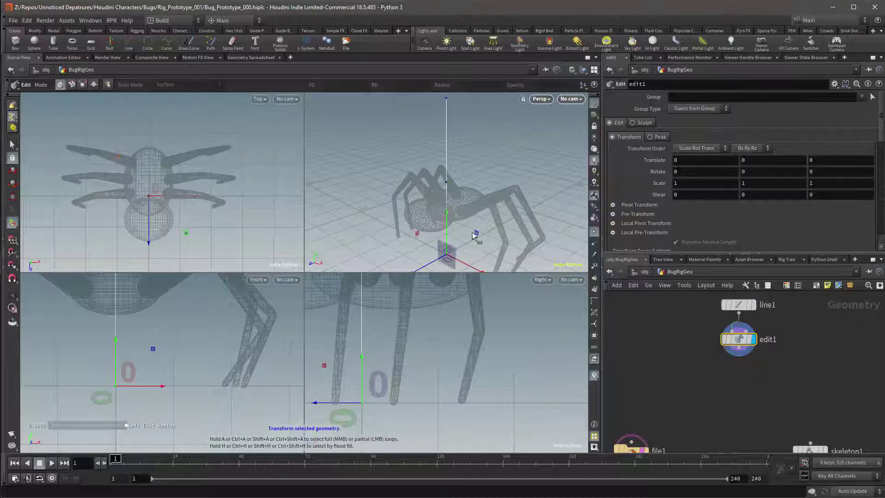
key(s)
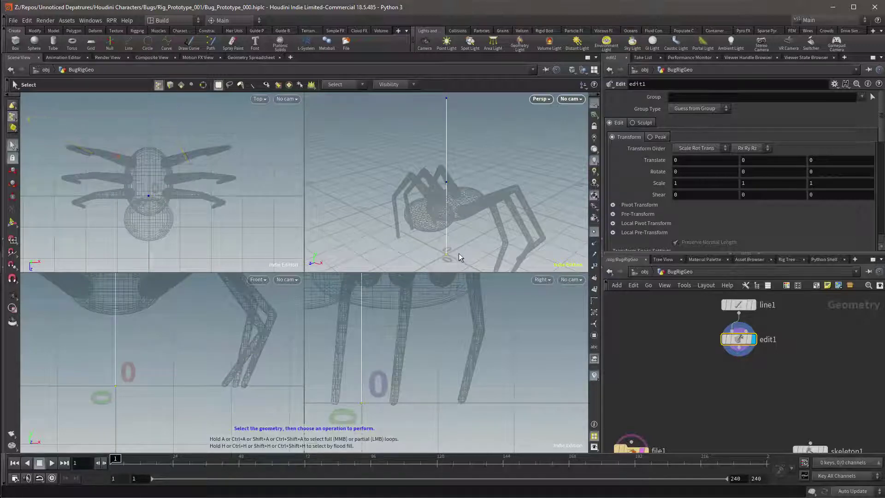
key(t)
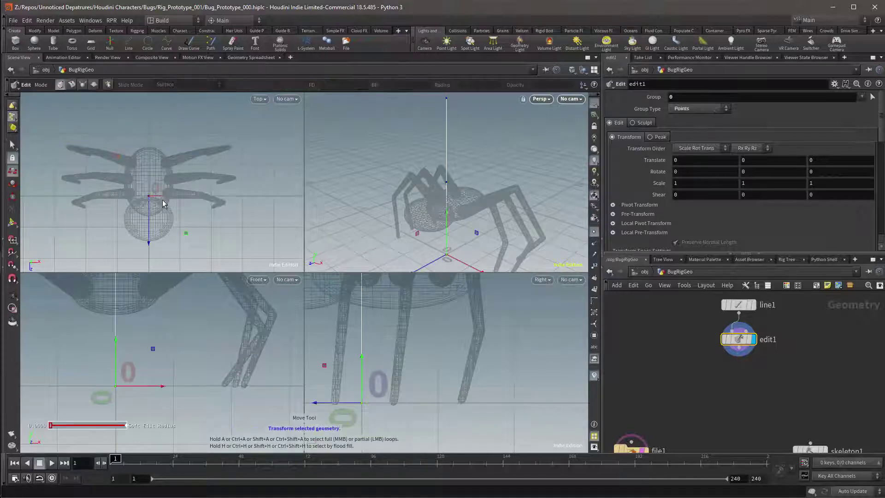
drag(161, 197, 189, 196)
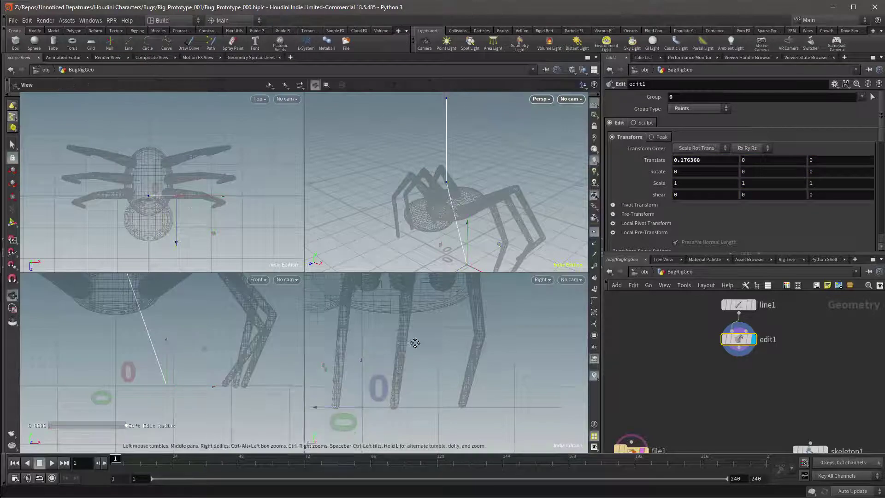
alt+middle_drag(411, 284, 425, 362)
scroll(424, 362, down, 3)
alt+middle_drag(402, 401, 416, 367)
drag(414, 369, 394, 319)
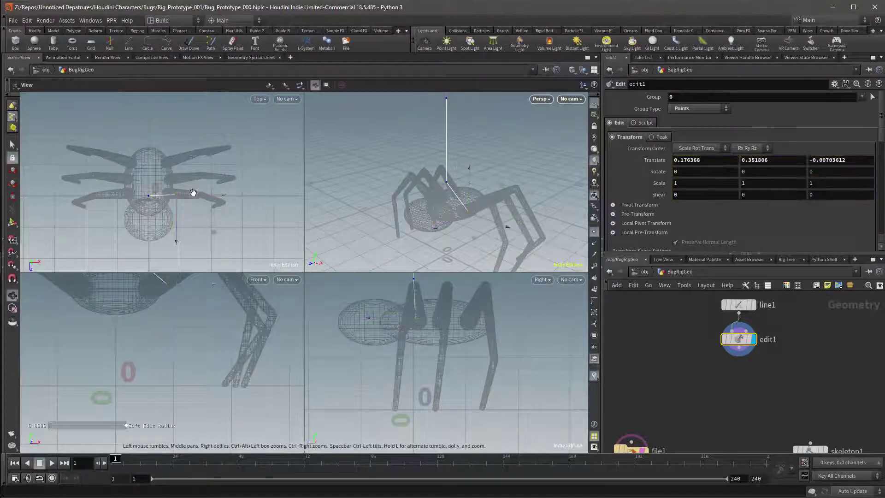
drag(206, 198, 197, 197)
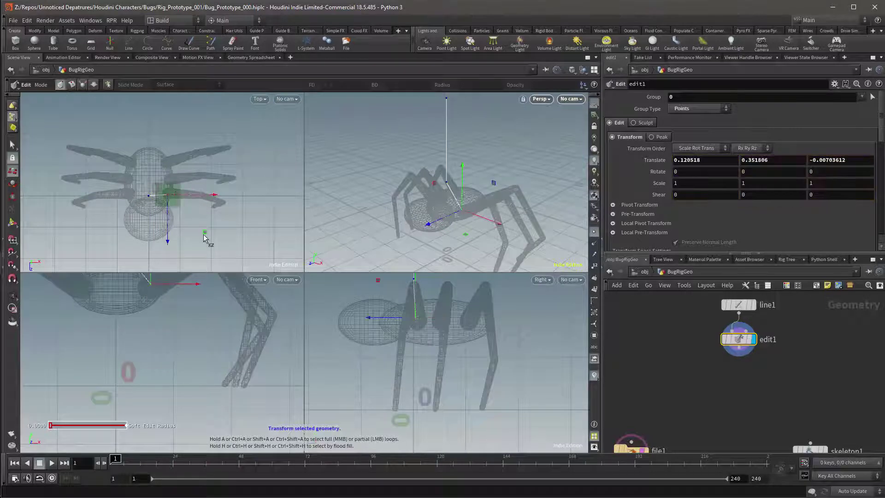
drag(203, 233, 203, 230)
alt+middle_drag(204, 277, 205, 307)
scroll(202, 319, down, 2)
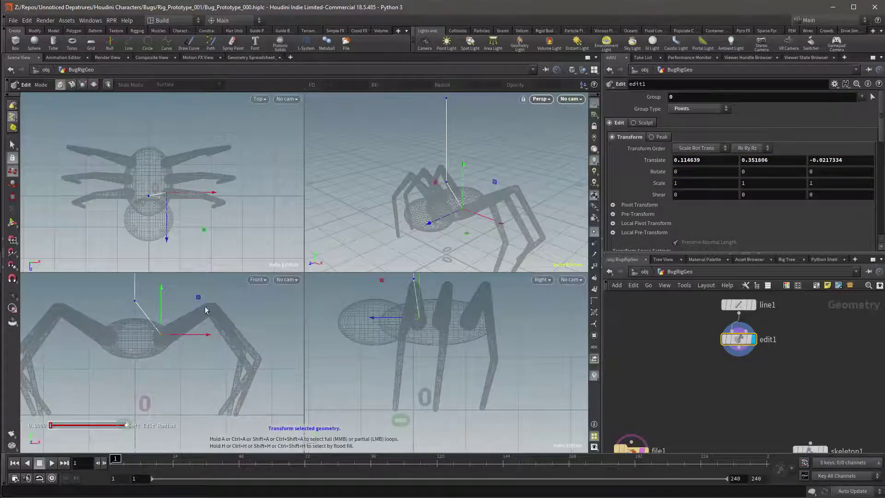
Move point 1 of the line to the knee of the rear leg, translating it about 0.329, -0.031, -0.003
click(445, 183)
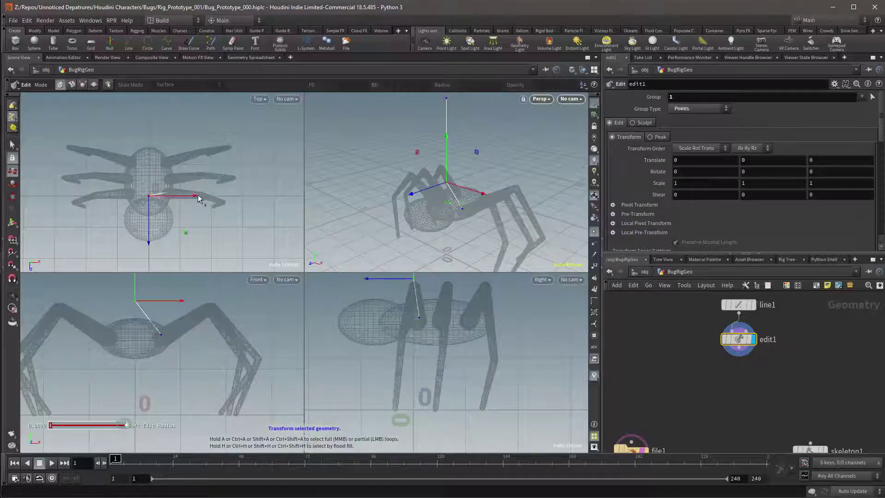
drag(198, 198, 250, 192)
key(Escape)
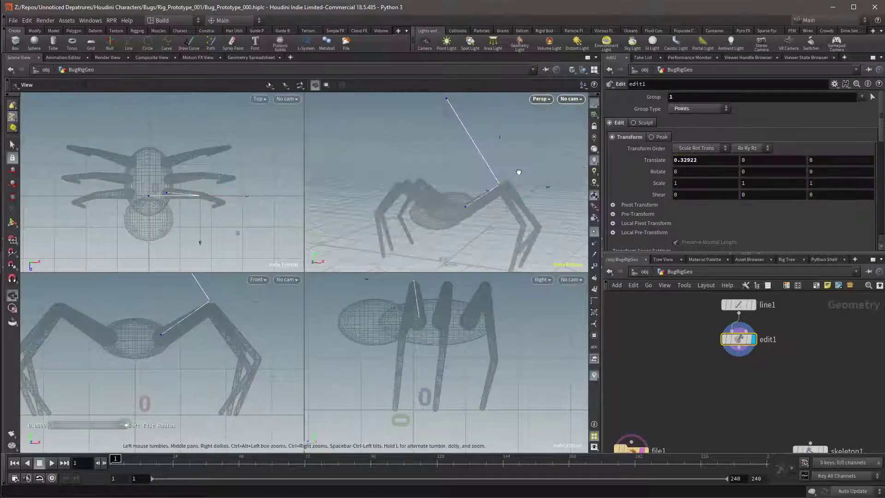
alt+drag(518, 172, 499, 144)
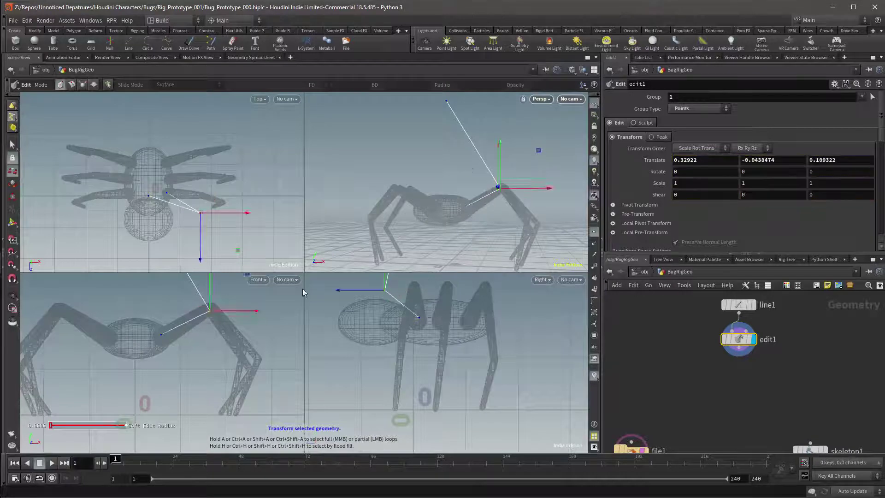
drag(386, 289, 415, 287)
key(Escape)
drag(406, 199, 402, 217)
key(Return)
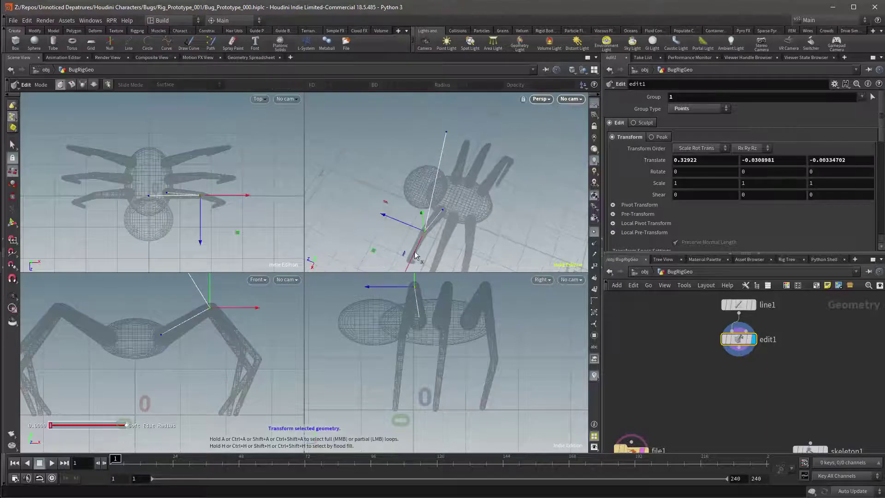
Move point 2 of the line to the tip of the rear leg, translating it about 0.415, -0.998, 0.071
key(s)
drag(467, 126, 438, 154)
drag(182, 204, 270, 200)
drag(395, 203, 418, 267)
drag(279, 416, 255, 417)
drag(247, 235, 251, 243)
drag(260, 413, 261, 414)
drag(230, 373, 230, 375)
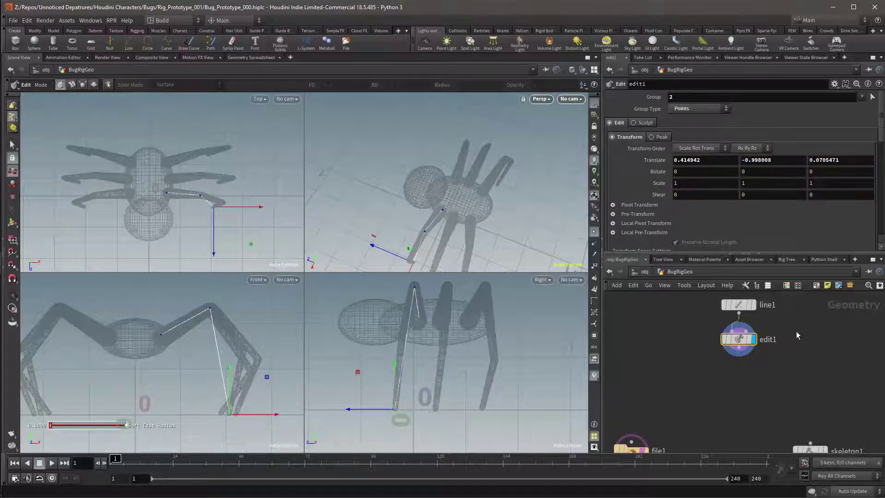
Add a second Edit node connected below edit1 and display its result
key(Tab)
text(ed)
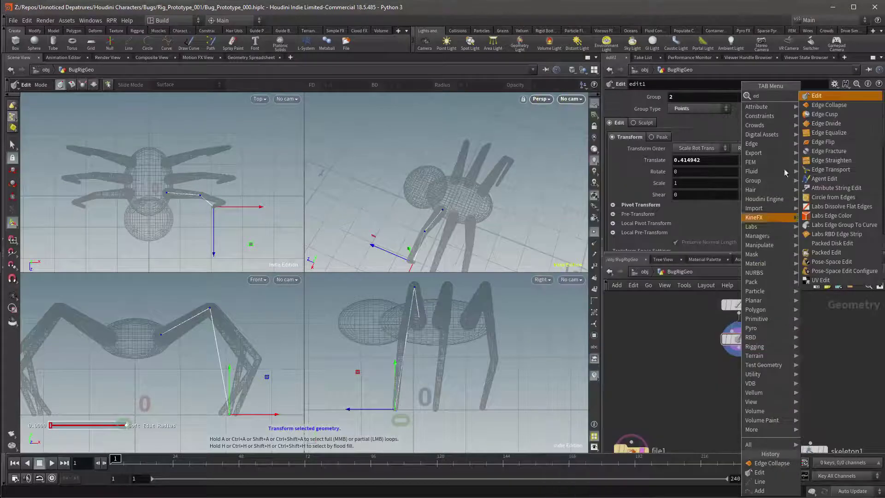
click(816, 98)
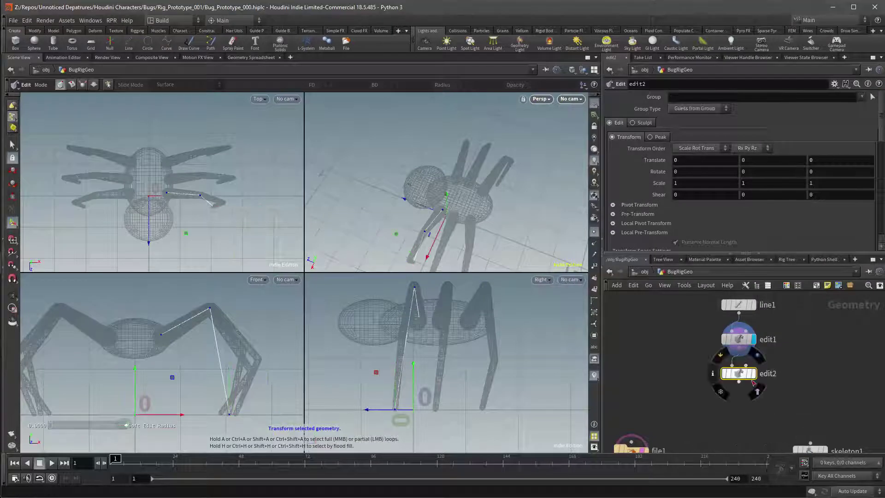
click(735, 375)
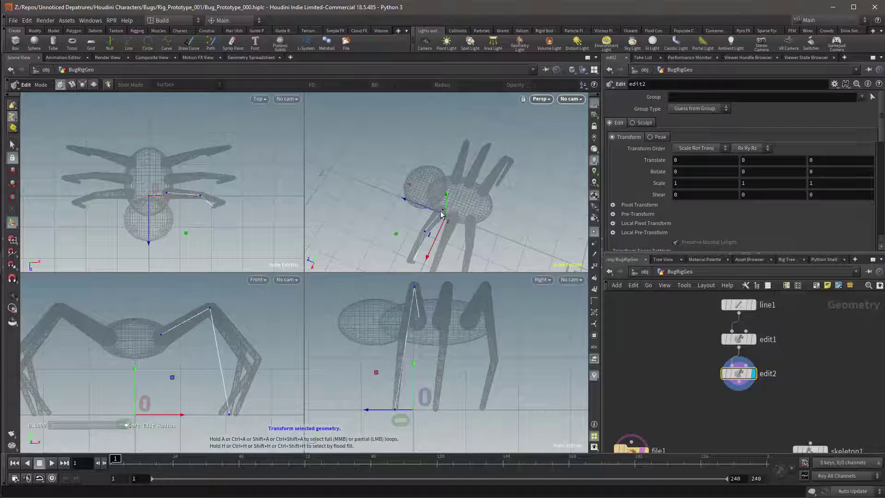
In edit2, move point 0 about -0.083 in Z to the middle leg's base and point 1 to its knee
key(s)
drag(149, 317, 176, 353)
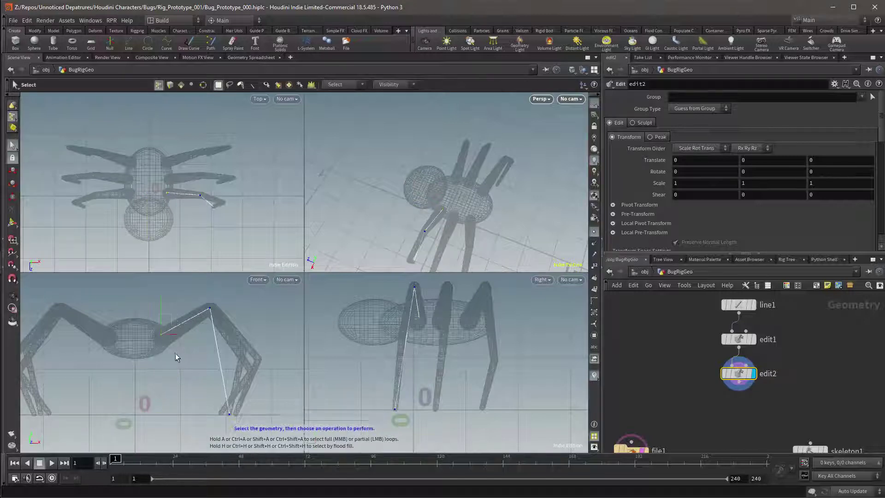
drag(406, 203, 413, 201)
key(s)
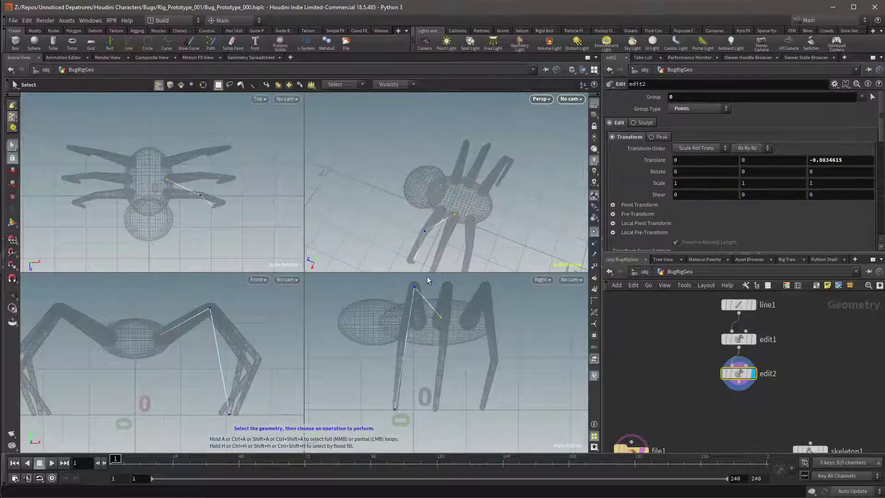
mouse_move(426, 280)
mouse_down()
mouse_move(407, 301)
mouse_move(404, 286)
mouse_move(424, 286)
mouse_up()
Move point 2 to the tip of the middle leg, about 0.027 in X and -0.153 in Z
click(395, 409)
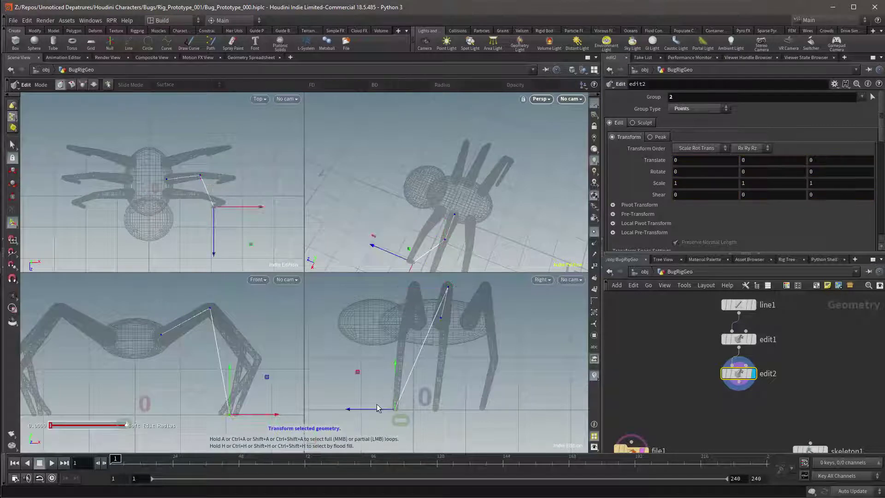
drag(395, 408, 404, 410)
key(Escape)
drag(480, 194, 527, 157)
key(Return)
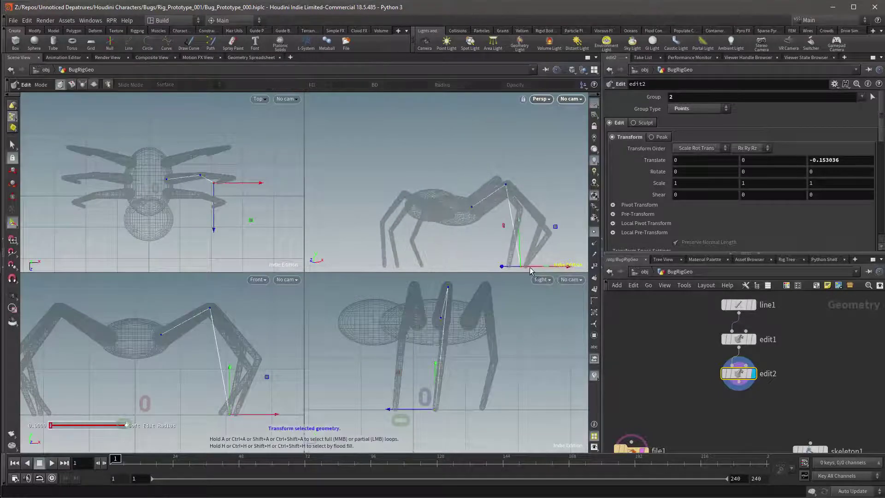
drag(525, 266, 530, 267)
key(Escape)
drag(507, 217, 511, 198)
key(Return)
key(Escape)
key(Return)
Add a third Edit node connected below edit2 and display its result
key(Tab)
text(edit)
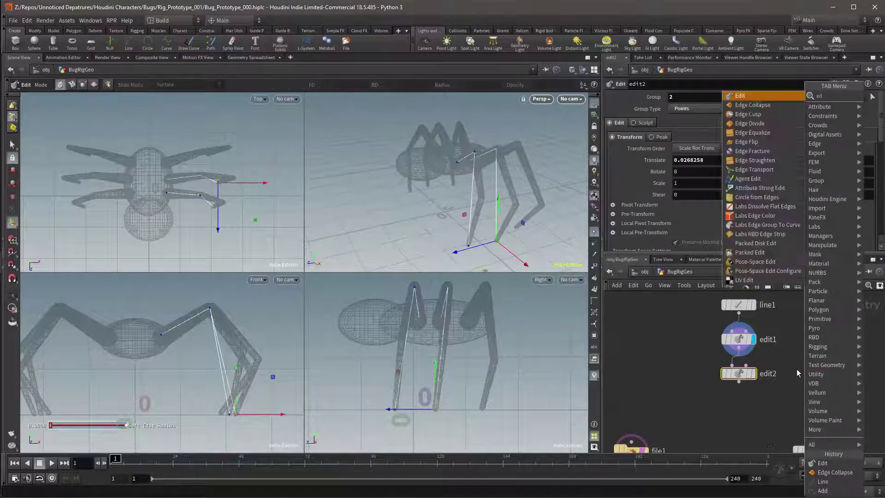
key(Return)
click(742, 406)
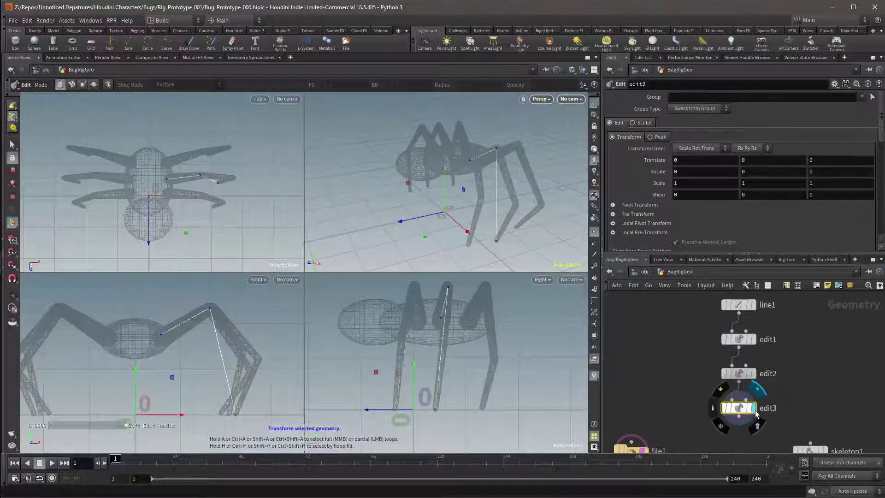
In edit3, move point 2 to the tip of the front leg, about -0.065 in X and -0.178 in Z
drag(469, 248, 497, 241)
drag(442, 411, 444, 411)
drag(275, 418, 265, 420)
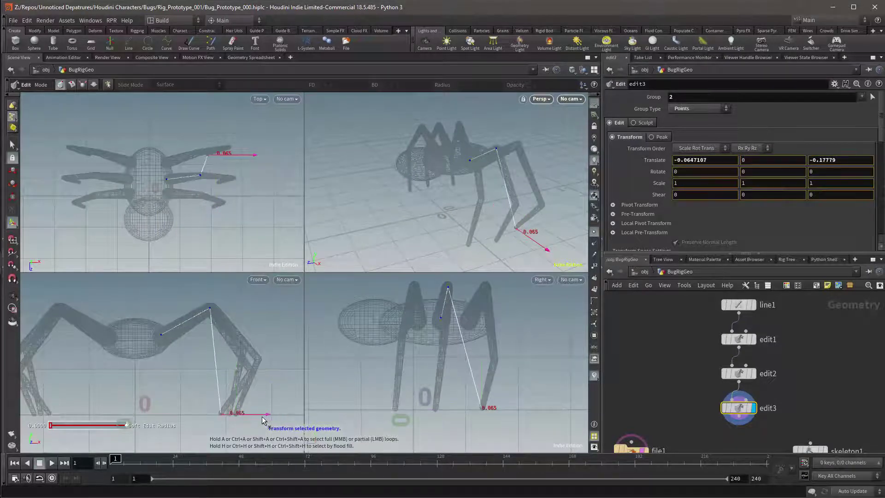
Move point 1 to the front leg's knee and point 0 to its base, about -0.014 in Y and -0.111 in Z
click(448, 287)
drag(431, 295, 458, 283)
key(s)
click(440, 318)
drag(418, 316, 445, 316)
drag(161, 287, 161, 290)
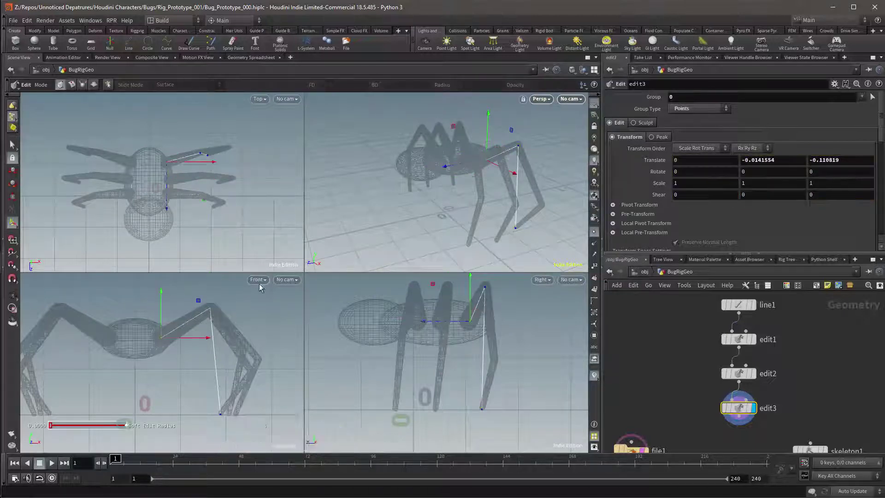
alt+drag(527, 138, 526, 172)
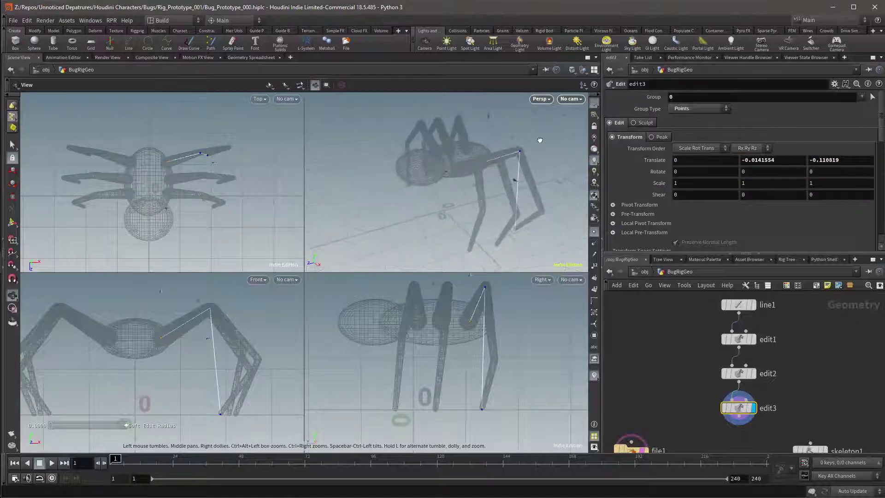
Finish editing edit3 and display the edit1 node's result for the rear leg
key(Return)
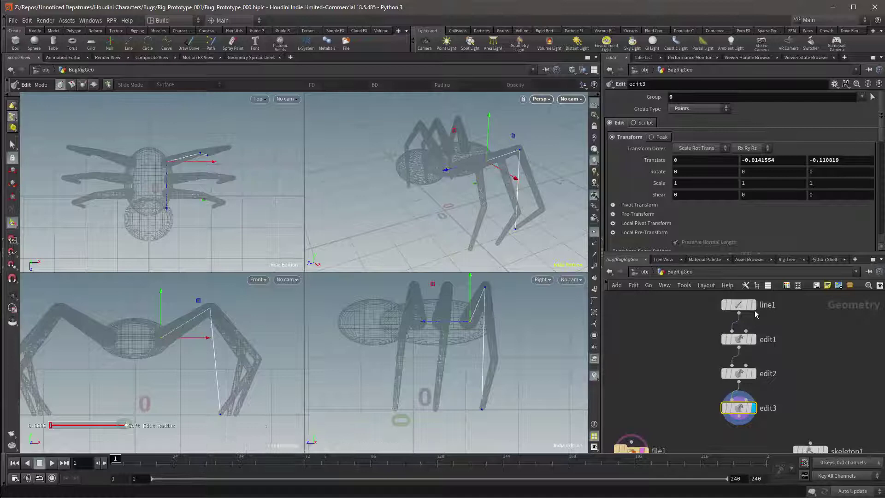
drag(807, 330, 690, 357)
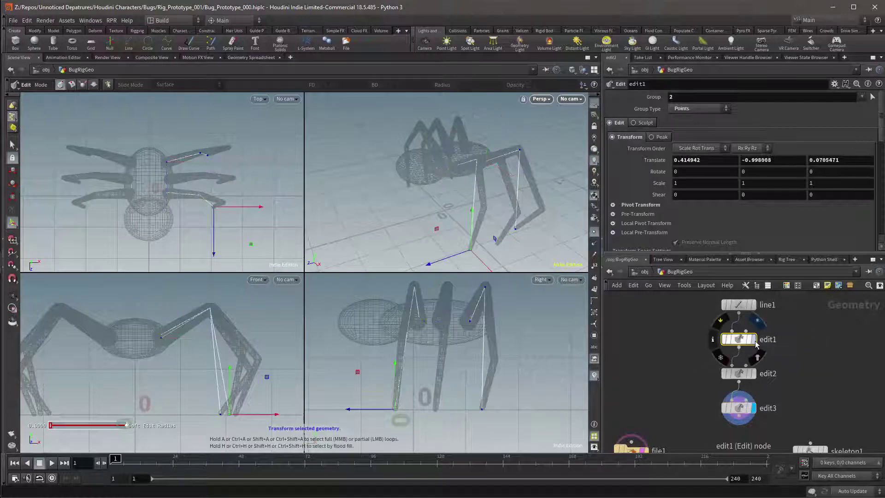
click(758, 323)
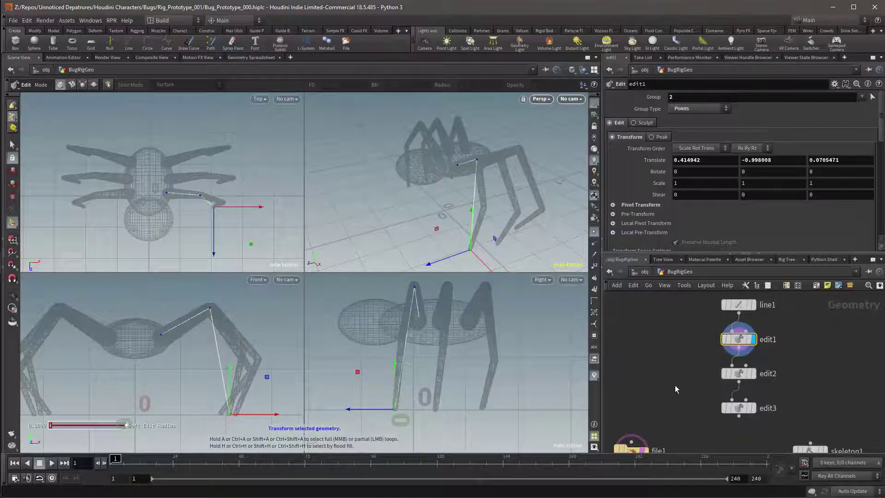
middle_drag(655, 417, 668, 358)
scroll(675, 350, down, 4)
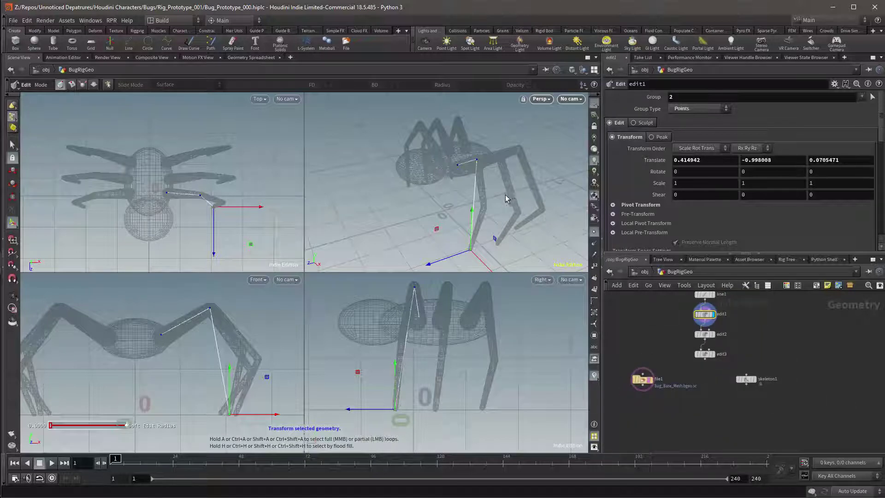
Hide the bug mesh template and align the construction plane to the rear leg line's three points
key(slash)
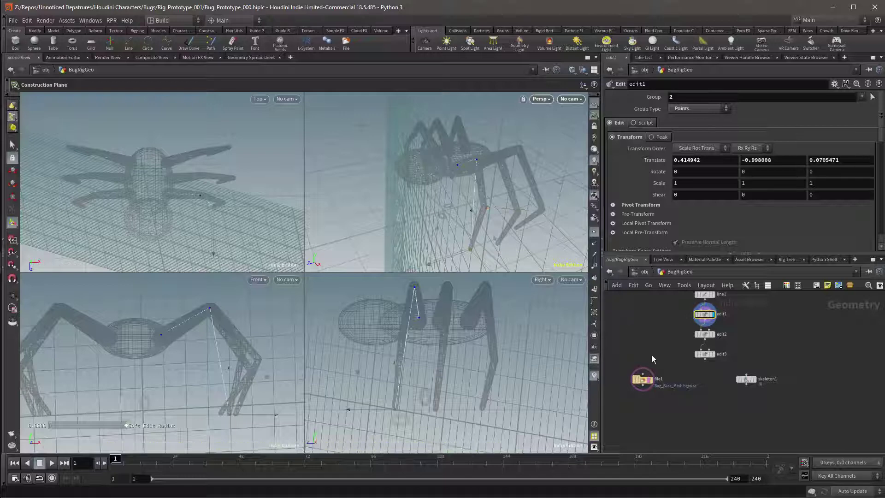
click(649, 382)
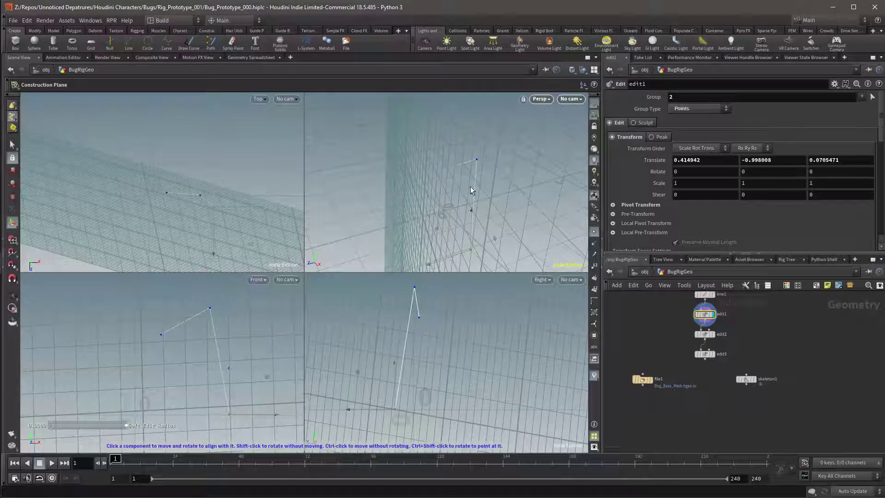
alt+drag(467, 179, 515, 174)
click(466, 155)
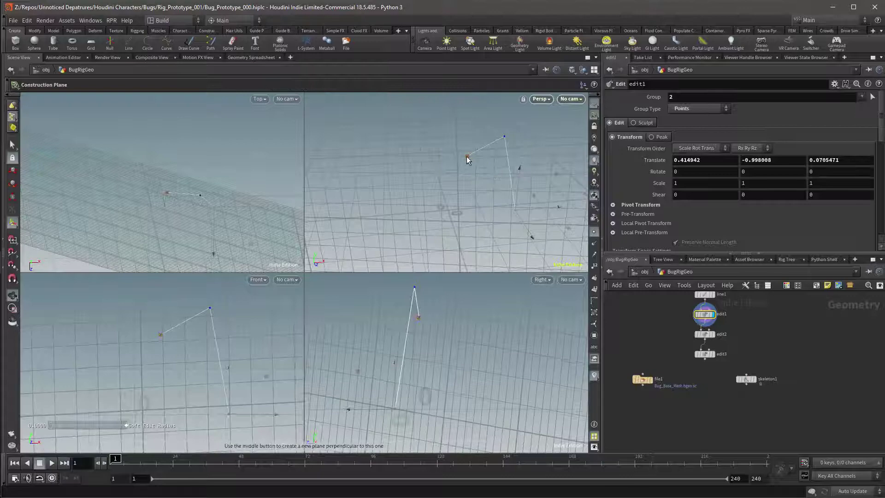
key(n)
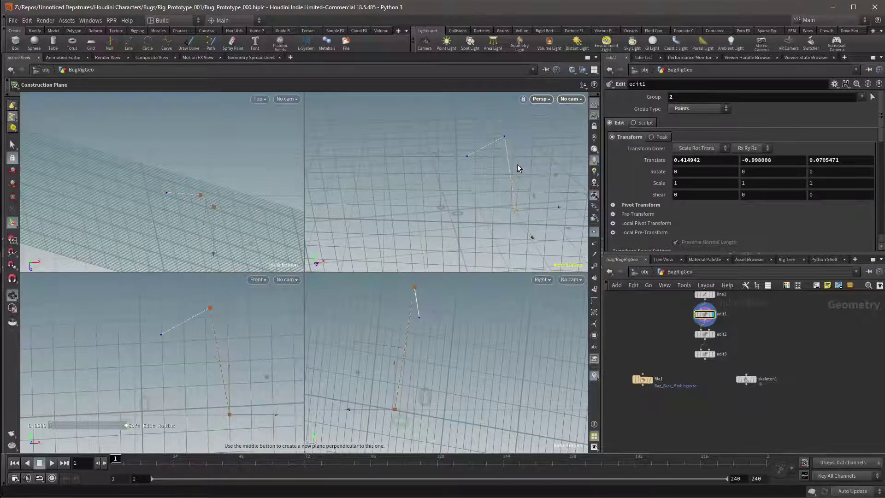
key(Escape)
drag(517, 165, 466, 180)
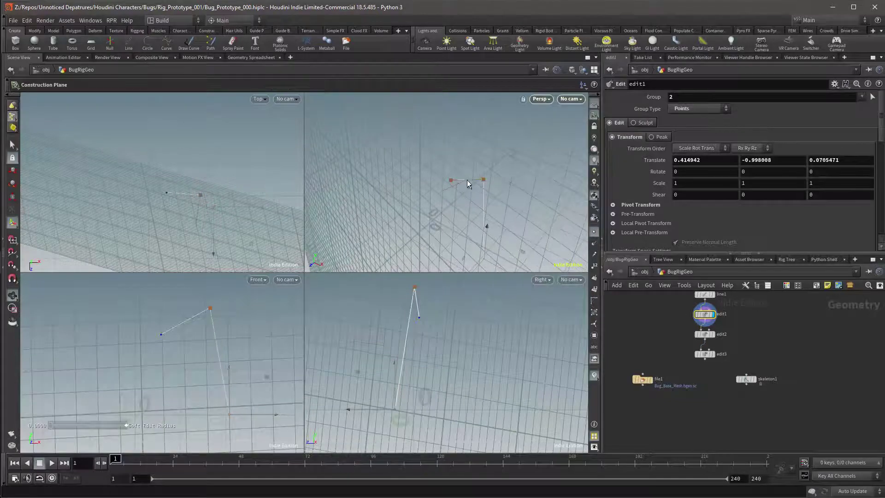
click(450, 179)
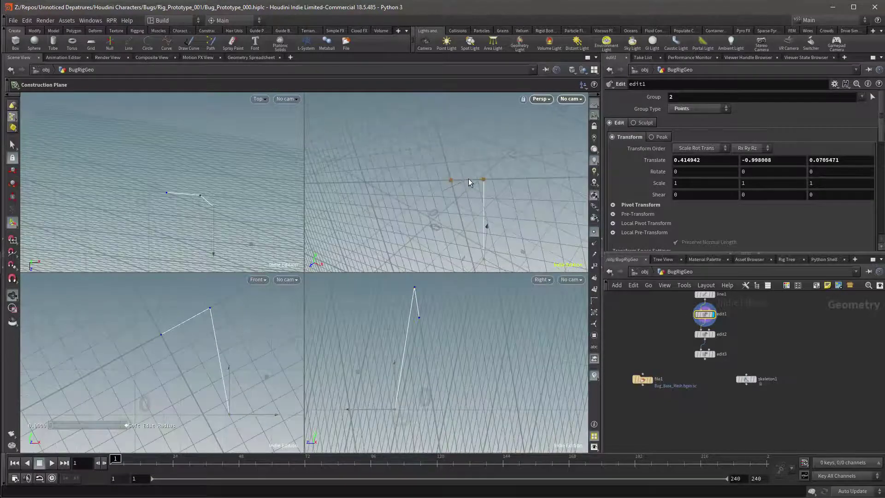
click(485, 213)
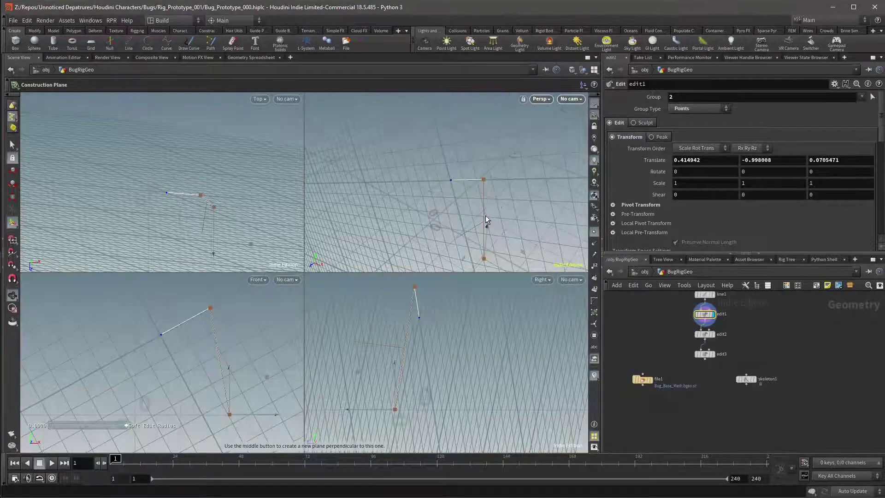
drag(485, 215, 499, 193)
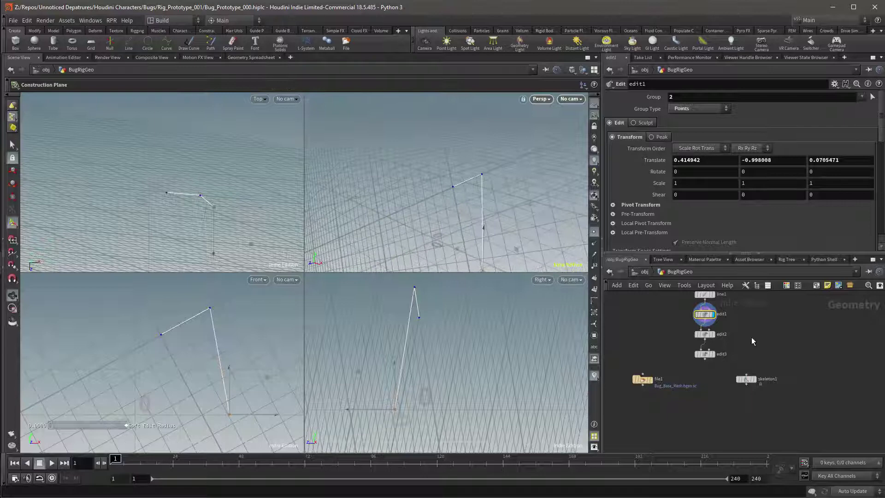
Display the skeleton1 node with the file1 bug mesh shown as a template, ready for joint editing in the viewport
drag(778, 352, 725, 396)
click(754, 380)
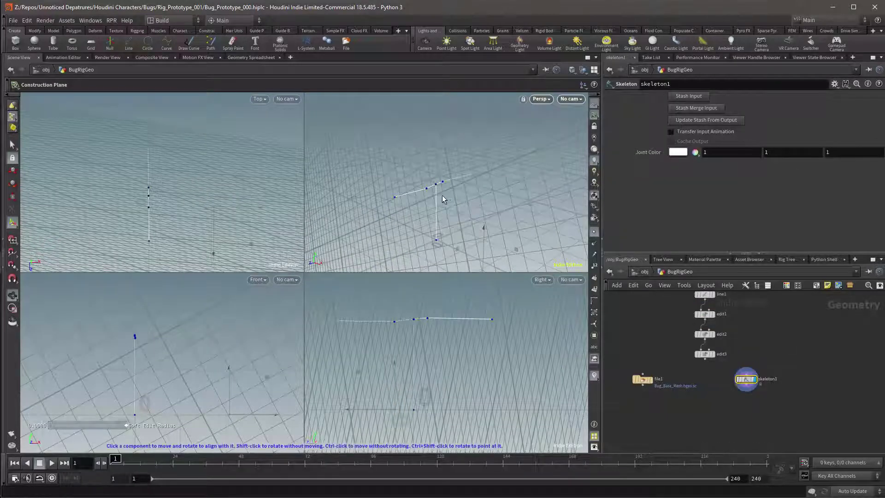
click(649, 379)
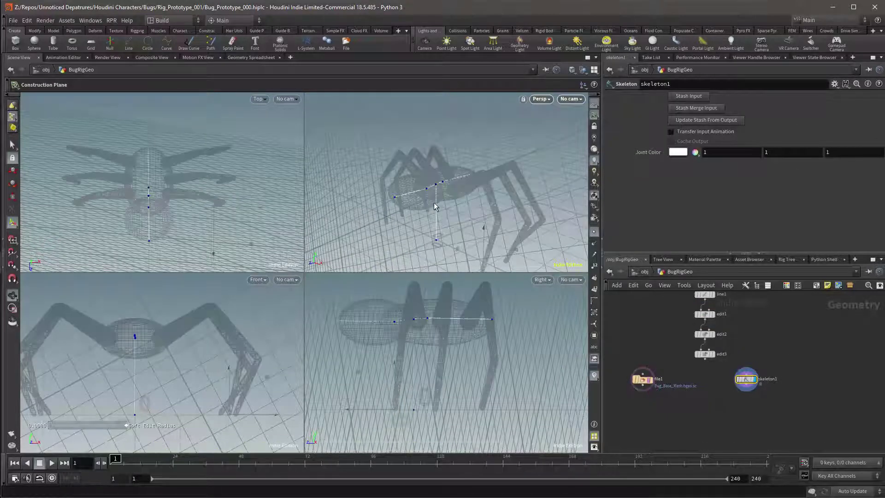
key(t)
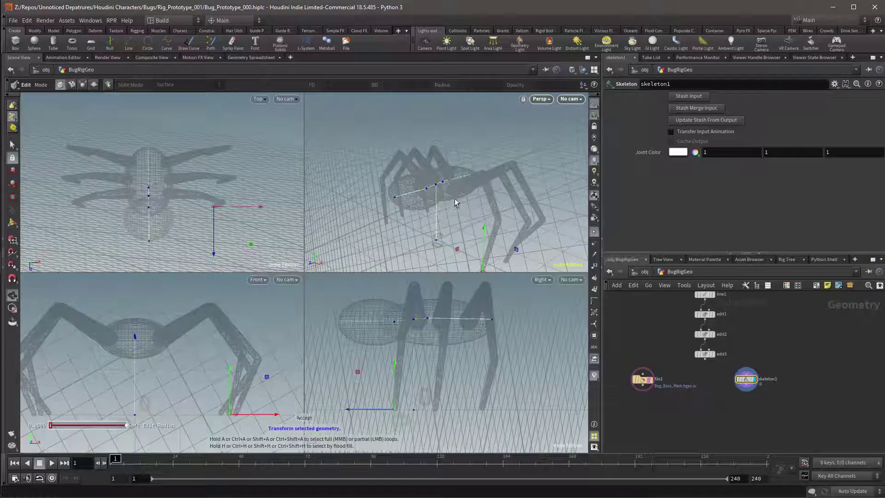
key(Escape)
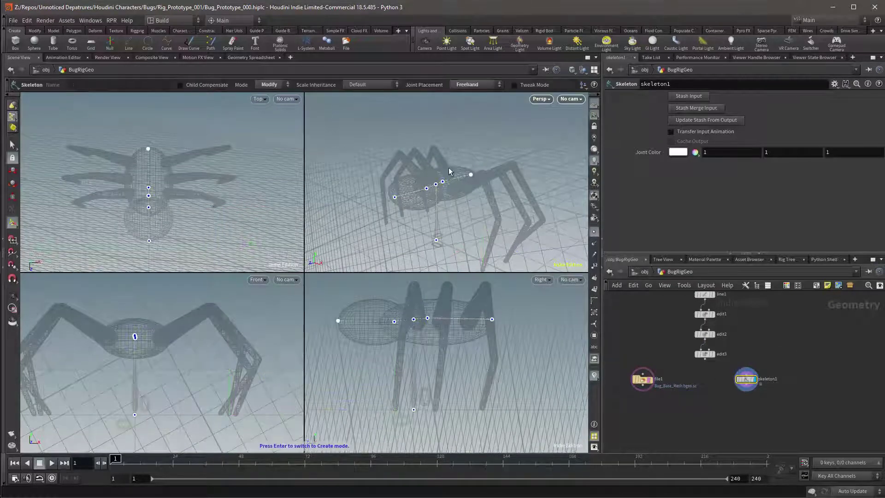
Select the AbdomenRoot joint as the parent and switch the Skeleton tool to Create mode
drag(473, 177, 431, 175)
key(Return)
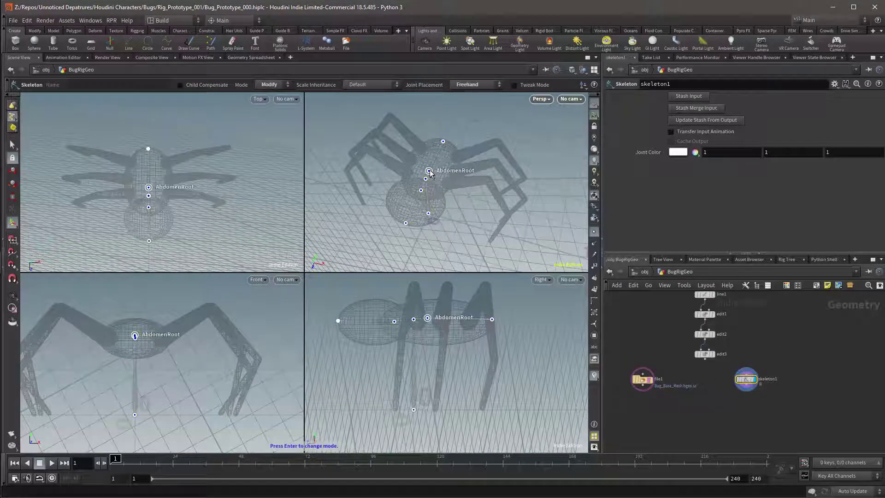
click(429, 172)
click(271, 85)
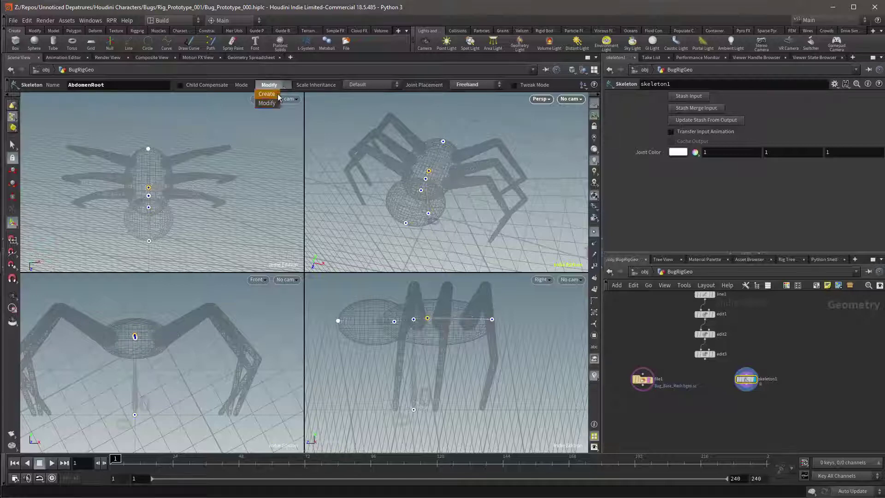
click(267, 94)
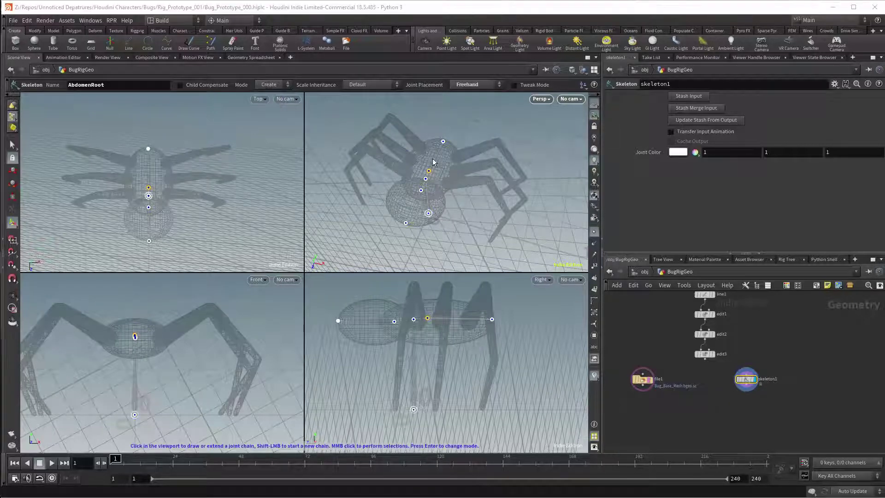
Draw a four-joint chain from AbdomenRoot along the rear leg, placing joints at the base, knee, lower bend and tip
click(449, 186)
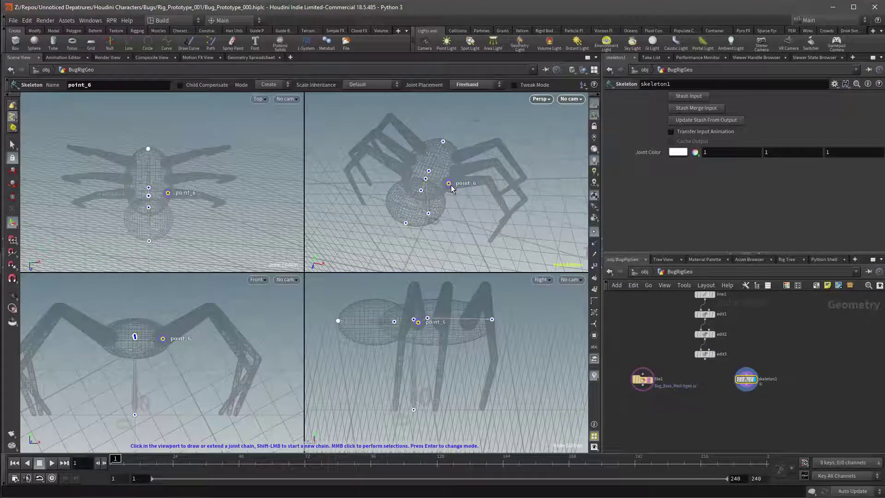
click(488, 181)
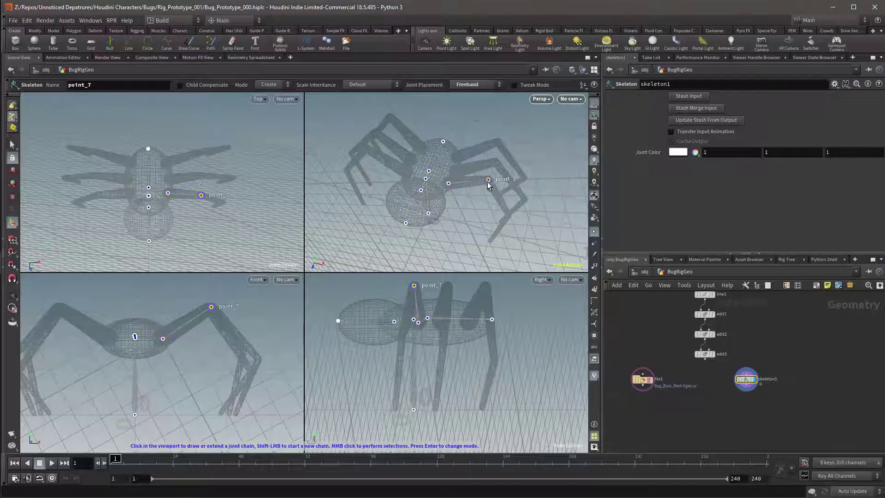
click(508, 217)
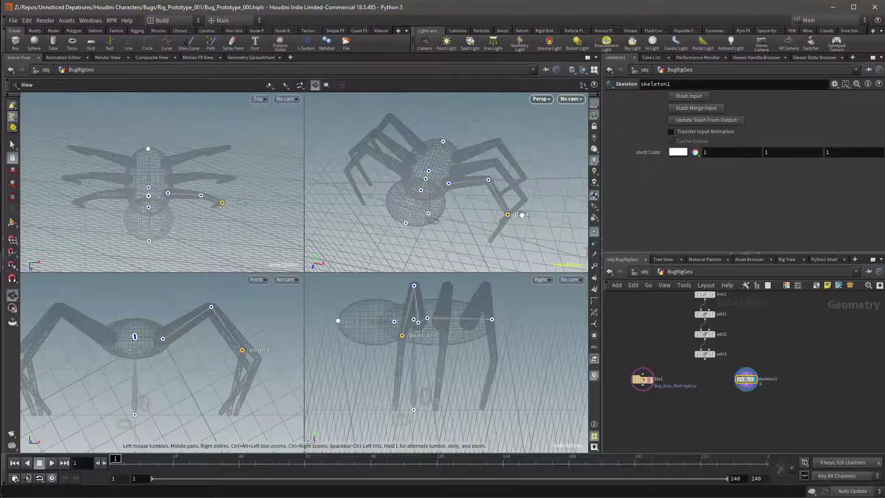
alt+drag(511, 217, 472, 187)
click(484, 270)
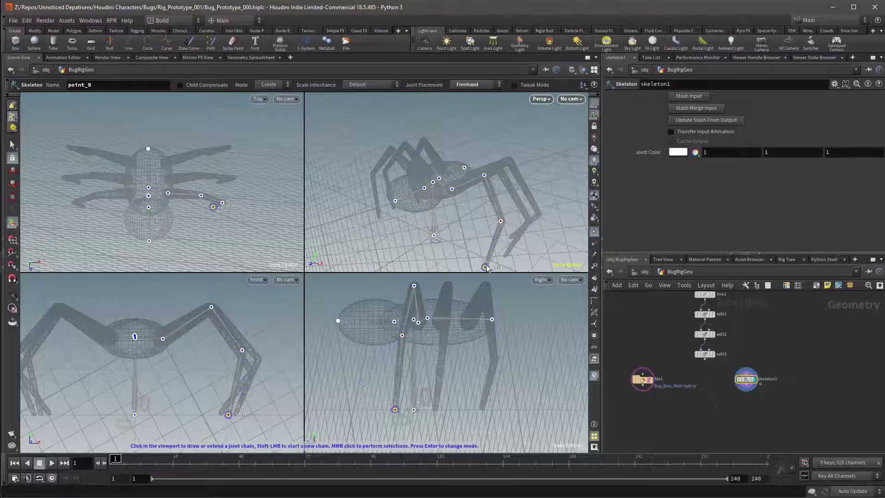
key(Escape)
drag(484, 269, 481, 233)
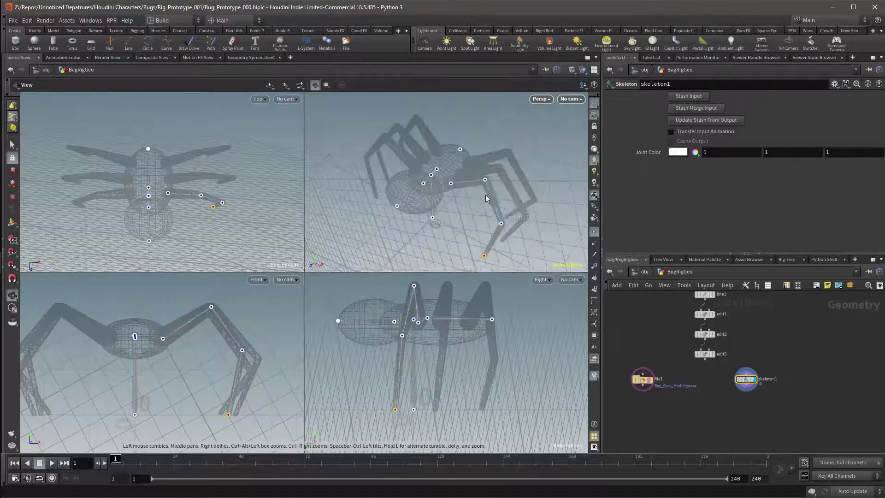
key(Return)
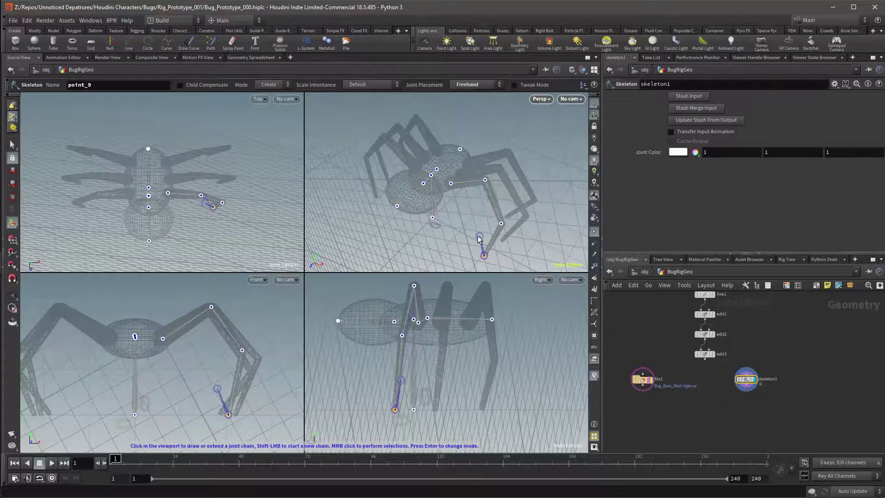
key(Escape)
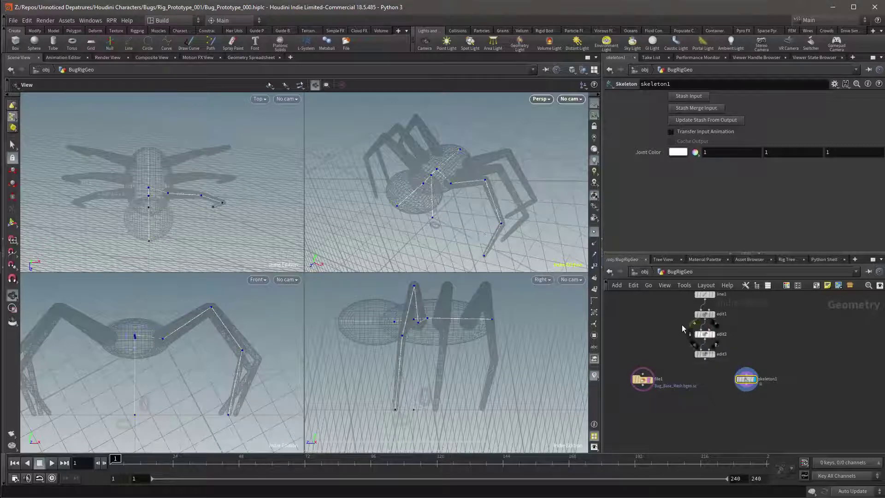
Display the edit2 node's middle leg line and hide the file1 bug mesh template
click(704, 334)
click(713, 334)
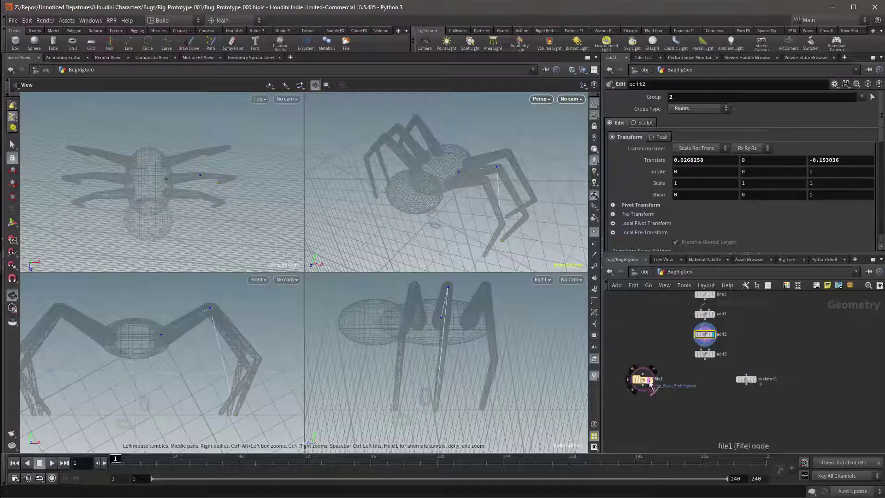
click(648, 380)
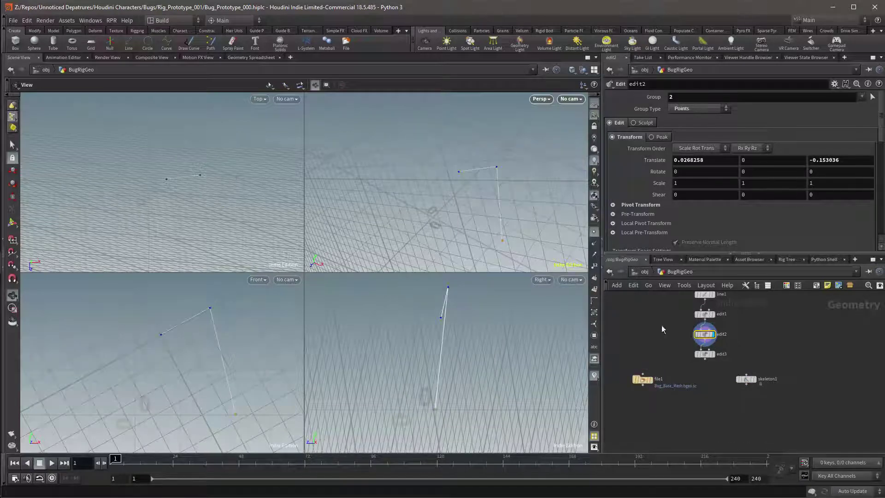
Align the construction plane to the middle leg line's three points in edit2
key(slash)
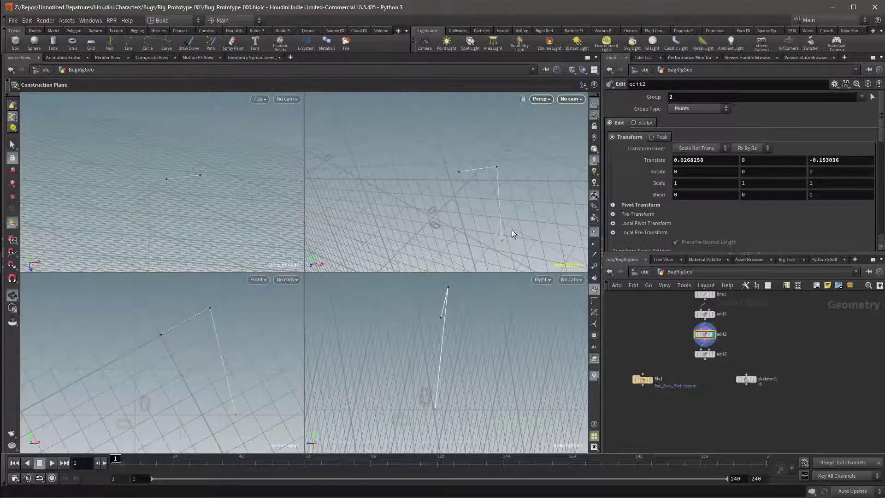
click(458, 174)
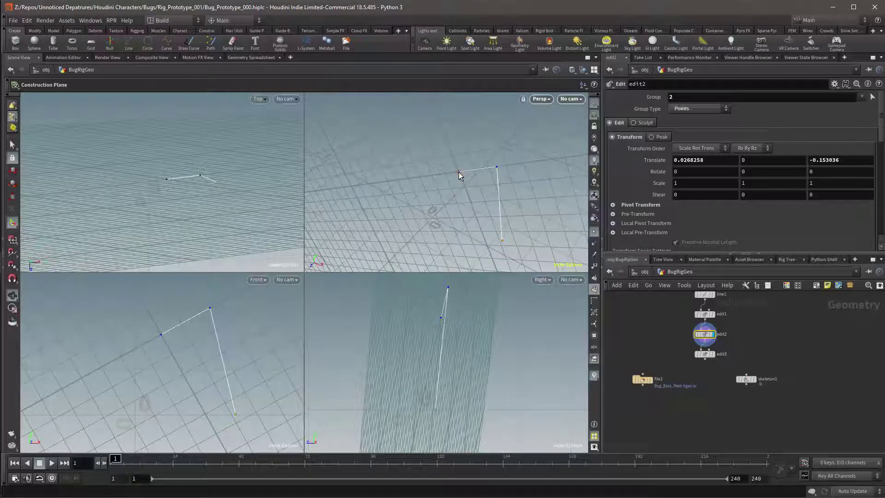
click(497, 168)
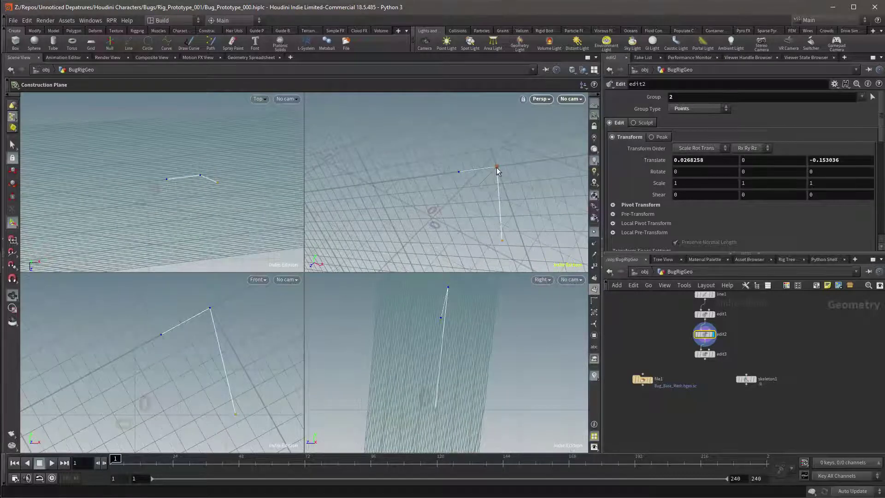
click(500, 233)
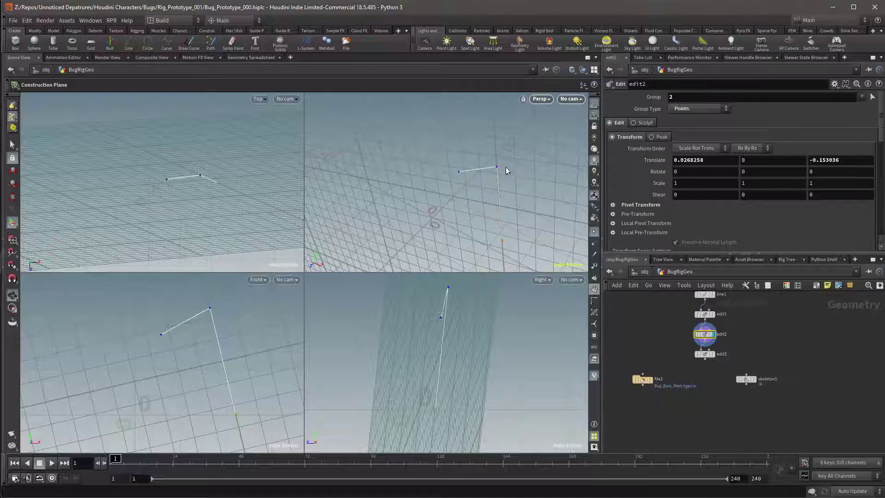
key(Escape)
drag(505, 147, 452, 138)
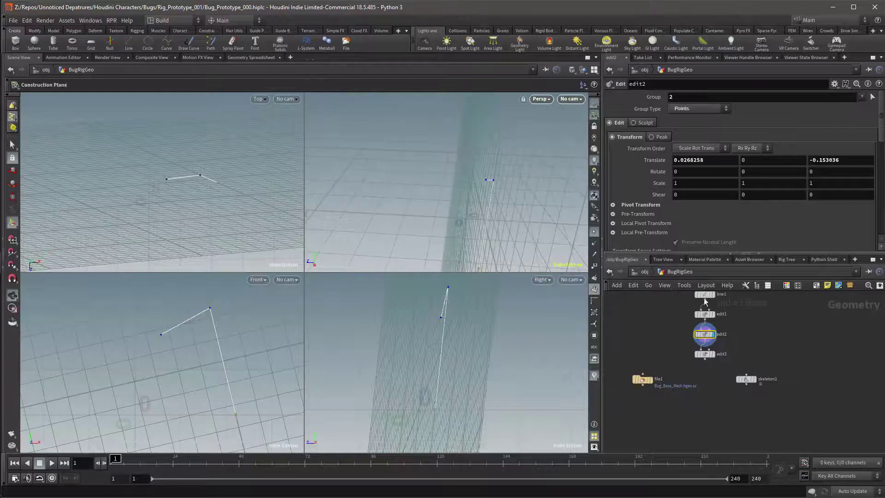
Show the file1 bug mesh as a template again
click(646, 384)
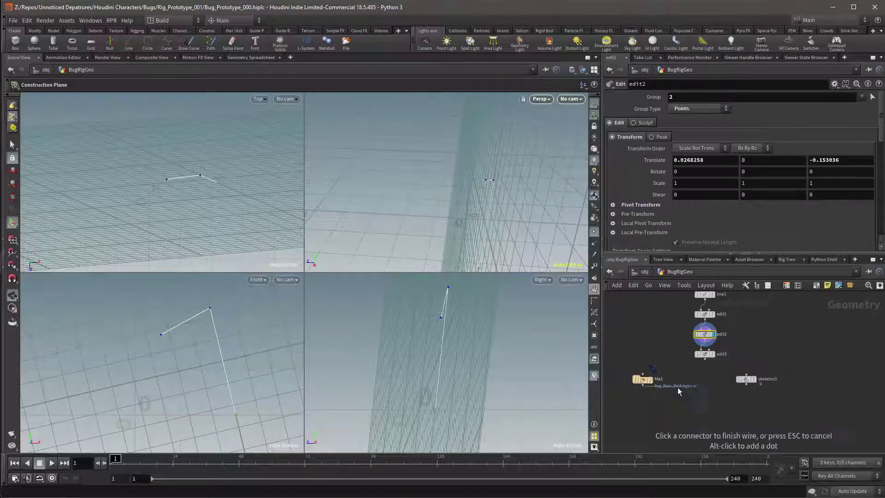
key(Escape)
click(652, 389)
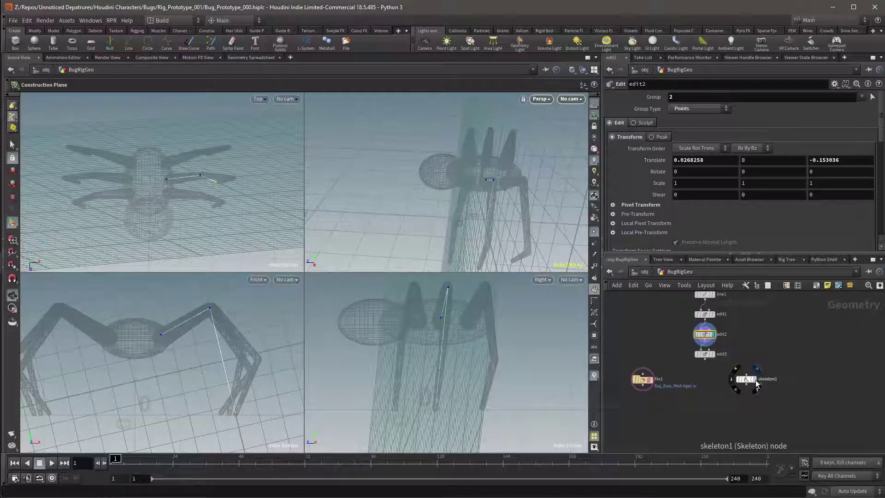
Display the skeleton1 node and draw a joint chain from AbdomenRoot with joints at the middle leg's base and knee
click(756, 384)
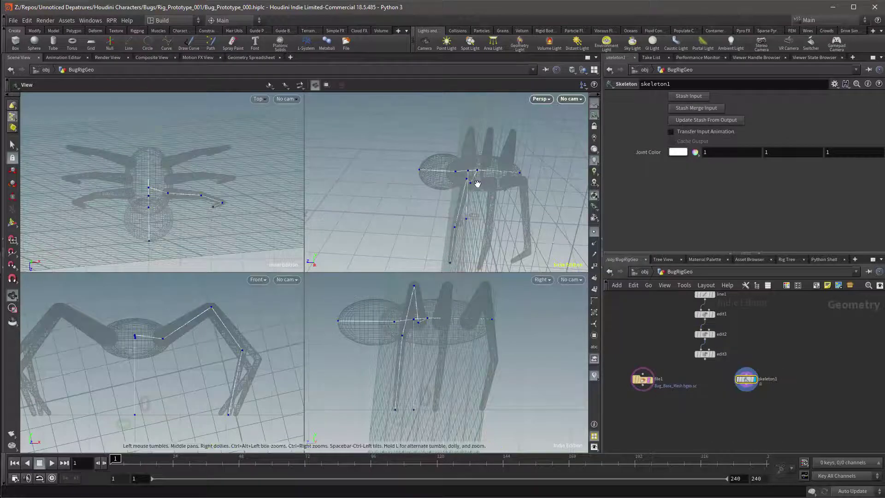
key(Escape)
drag(477, 184, 539, 201)
key(Return)
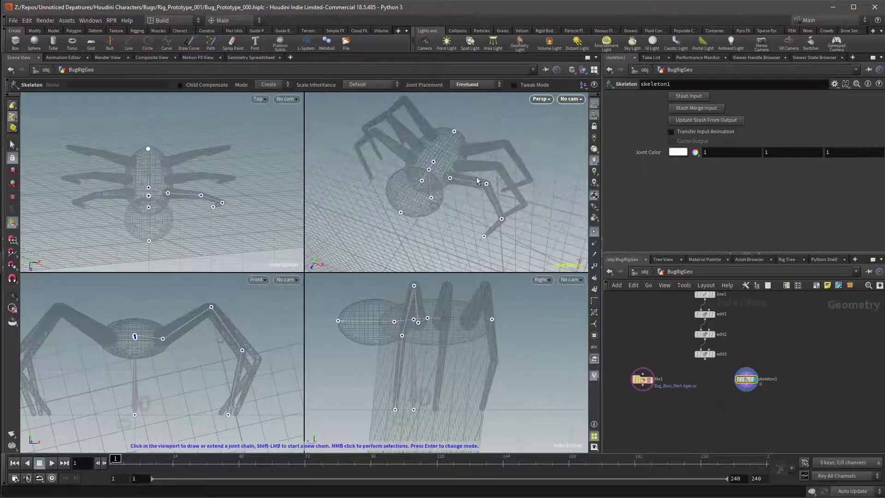
click(434, 163)
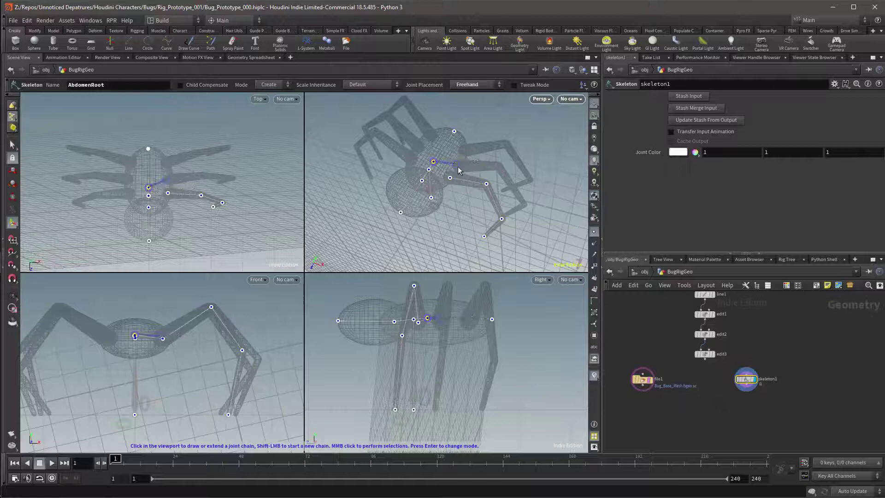
click(459, 166)
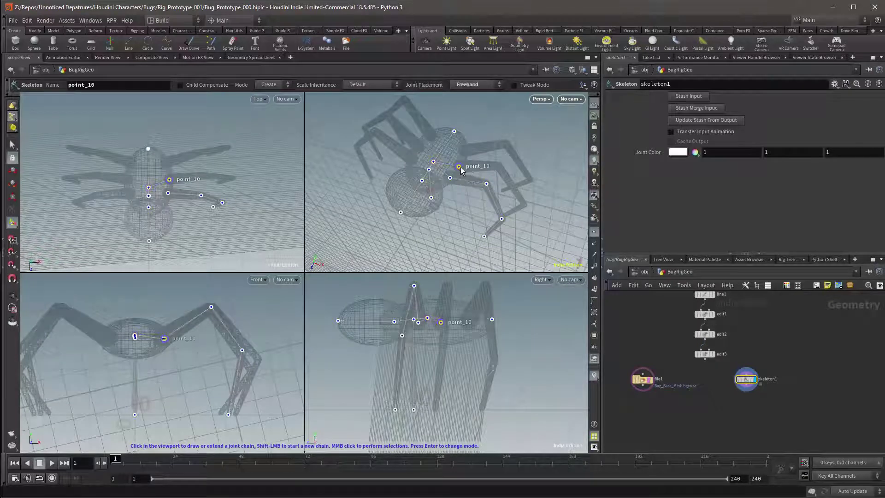
click(500, 167)
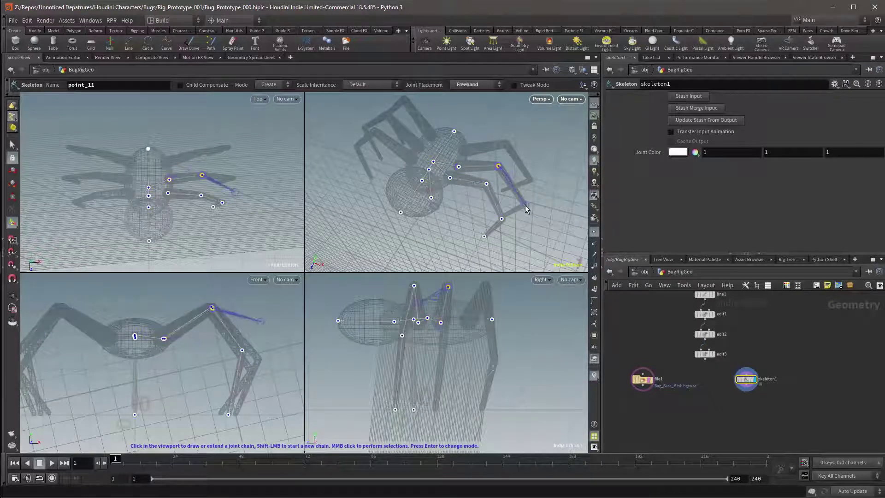
click(524, 203)
alt+drag(524, 203, 525, 184)
key(ctrl+z)
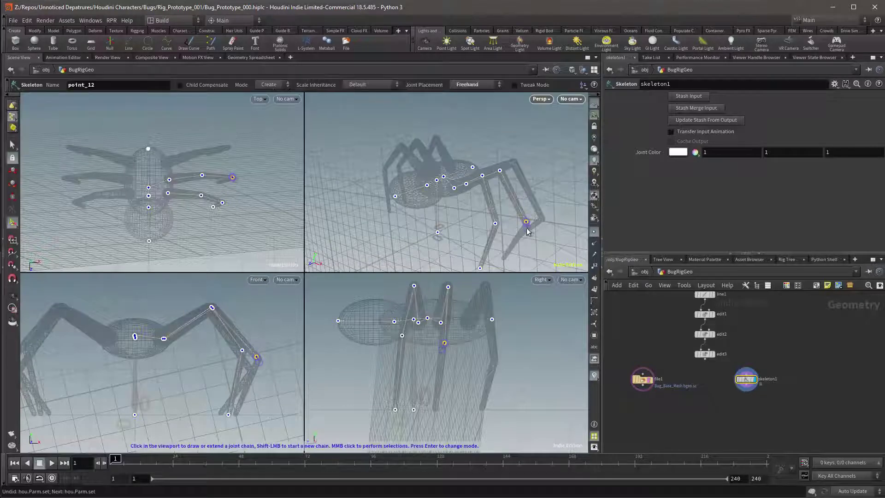
Extend the middle leg's chain from the knee joint with joints at the lower bend and the tip
key(Escape)
key(Return)
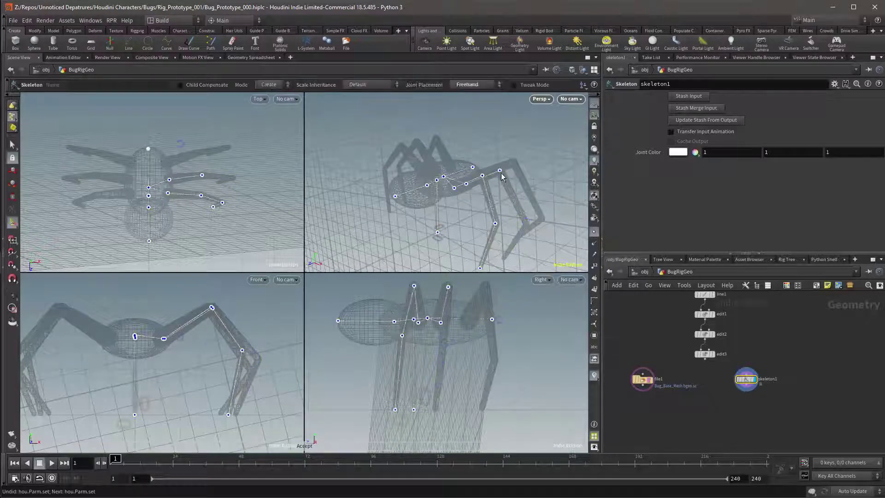
click(526, 225)
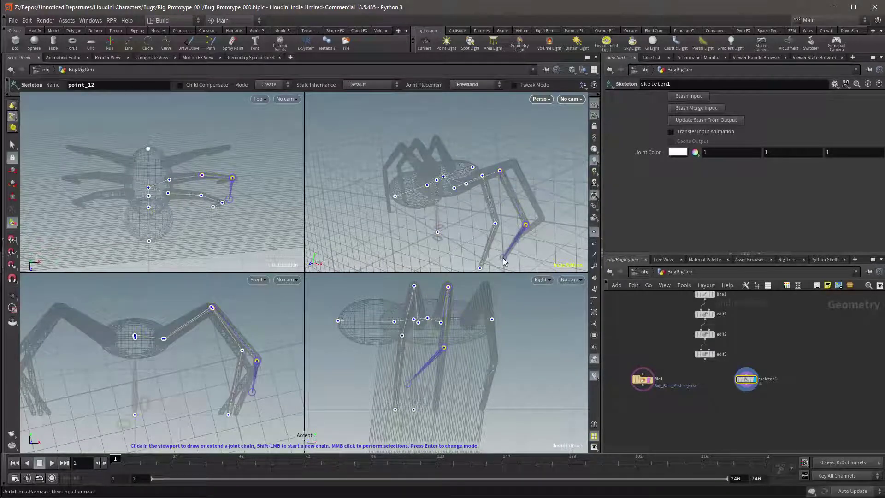
click(509, 259)
alt+drag(530, 239, 509, 189)
key(Return)
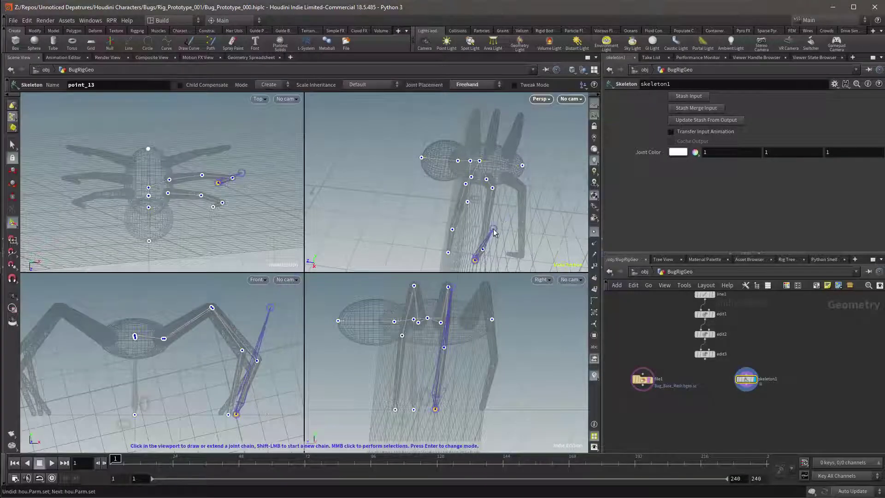
Display the edit3 front leg line without the file1 mesh template and align the construction plane to the line's three points
click(705, 353)
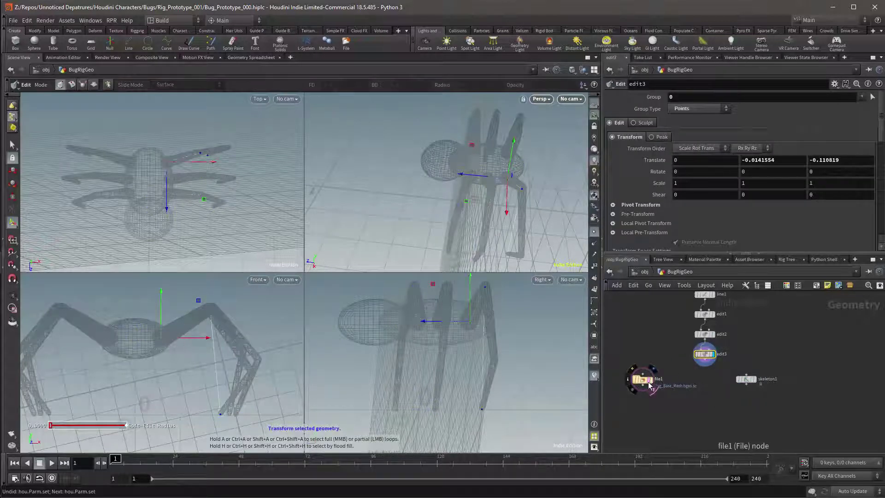
click(652, 382)
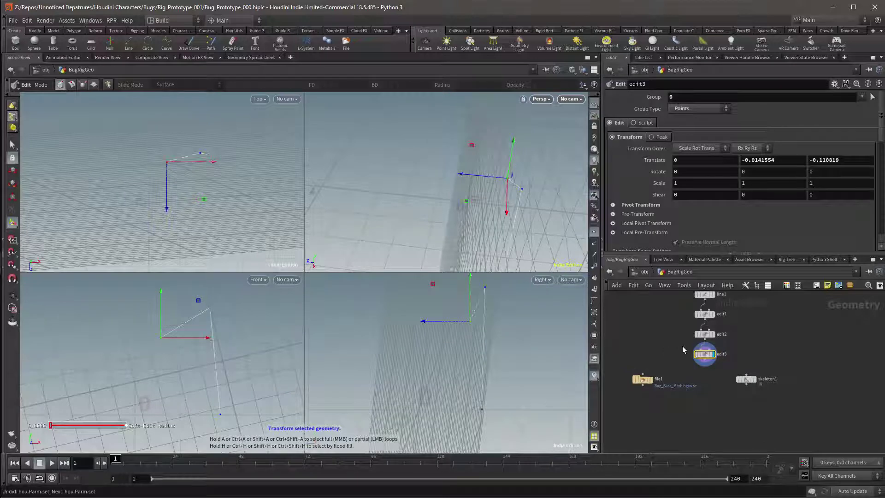
key(Escape)
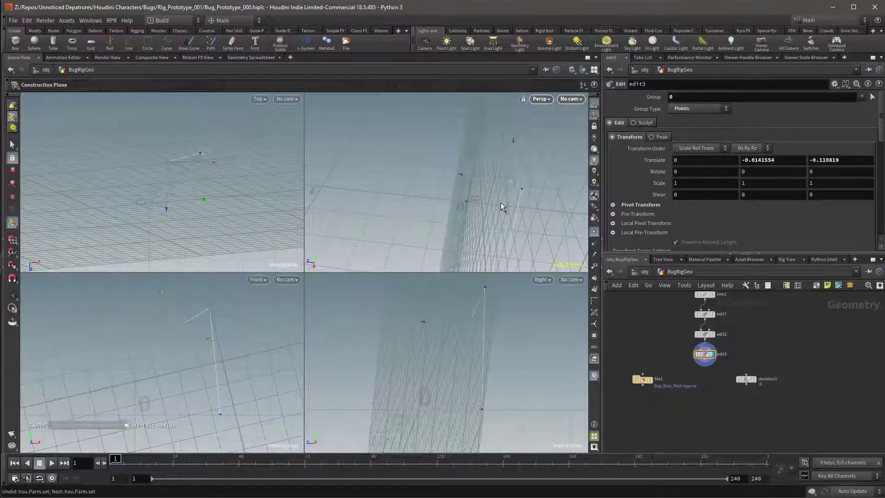
drag(502, 182, 501, 176)
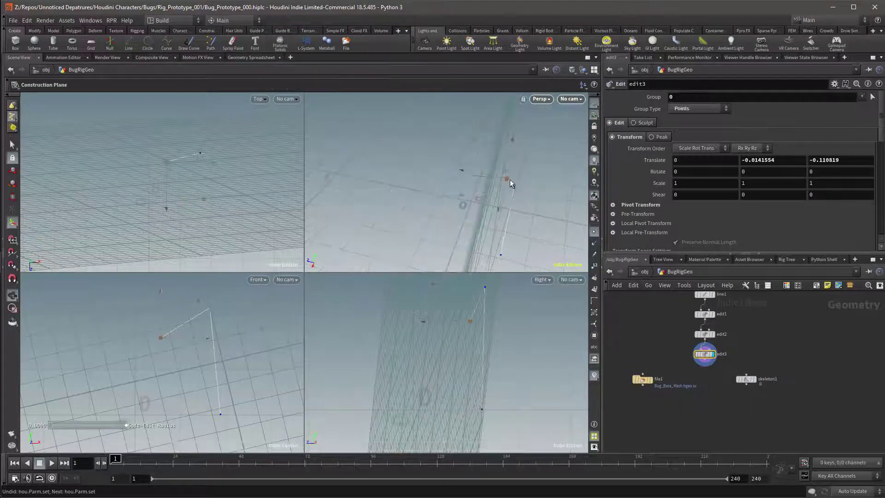
click(507, 178)
click(510, 183)
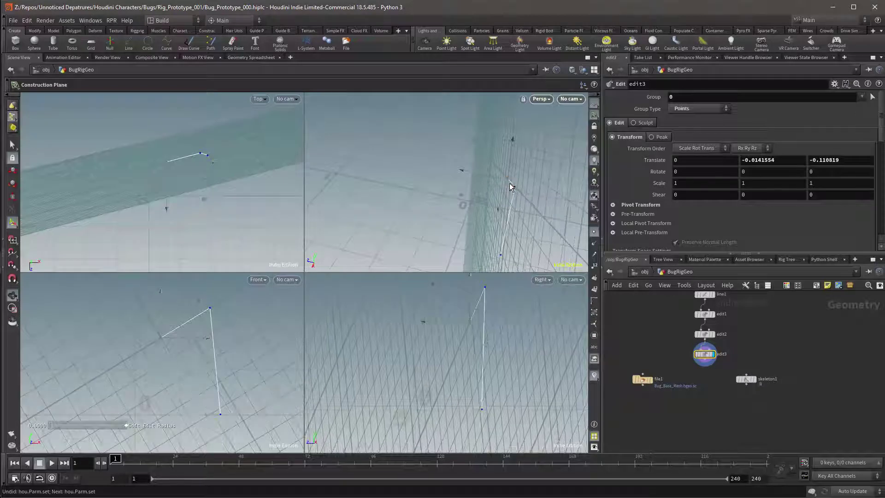
alt+drag(500, 212, 476, 154)
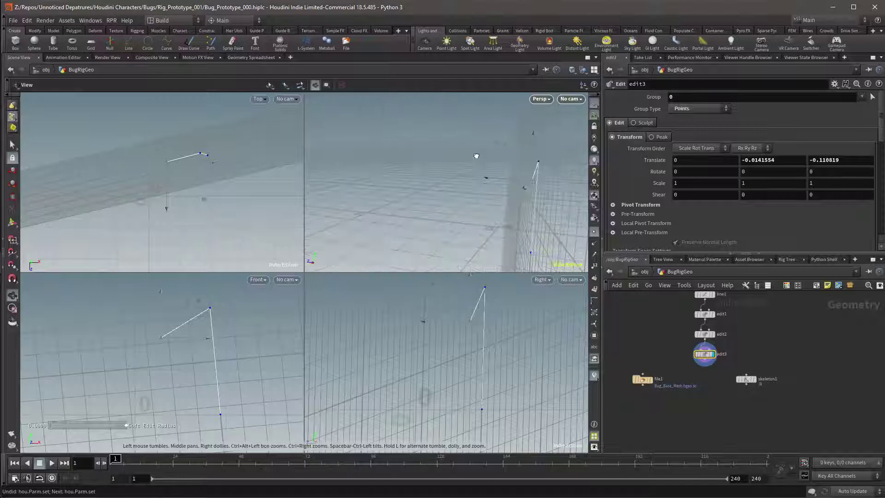
Display the skeleton1 node and show the file1 bug mesh as a template behind it
click(746, 379)
click(755, 379)
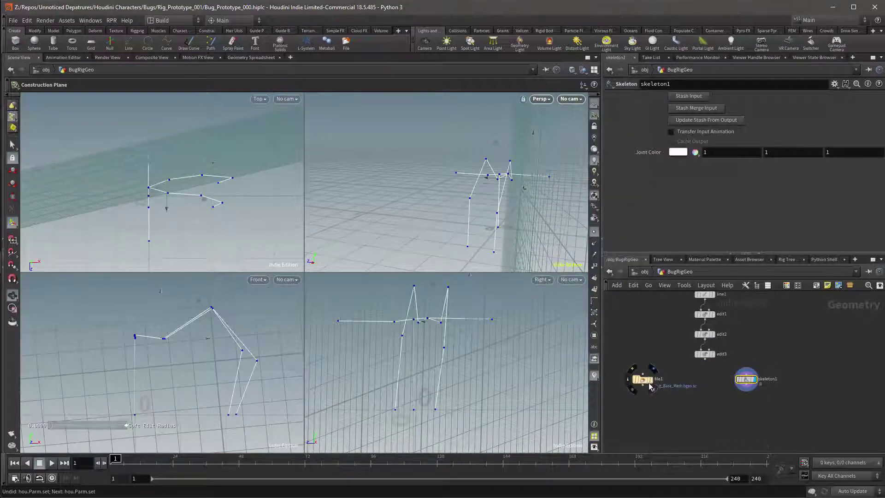
click(650, 386)
alt+drag(530, 198, 549, 190)
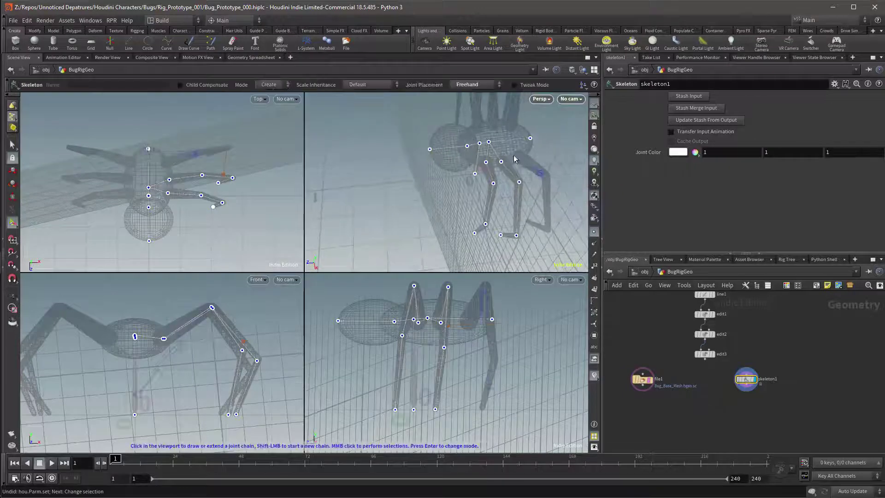
Draw a four-joint chain from AbdomenRoot along the front leg, with joints at the base, knee, lower bend and tip
key(Return)
click(489, 142)
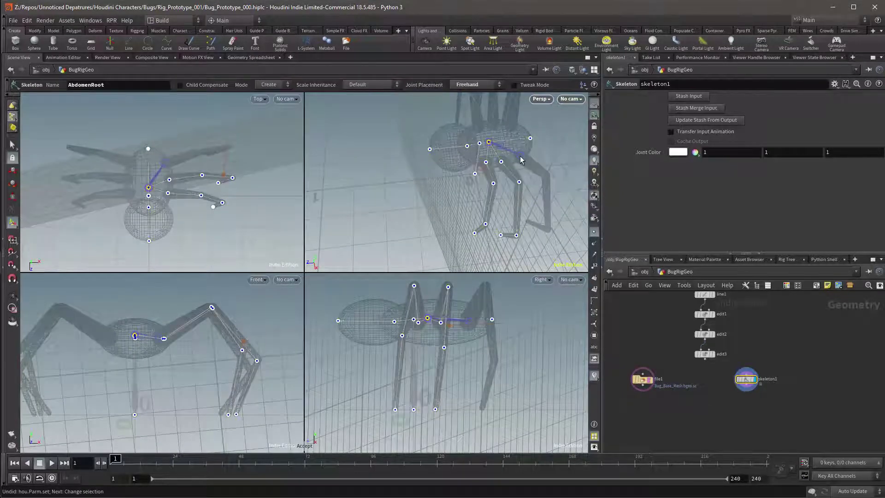
click(520, 157)
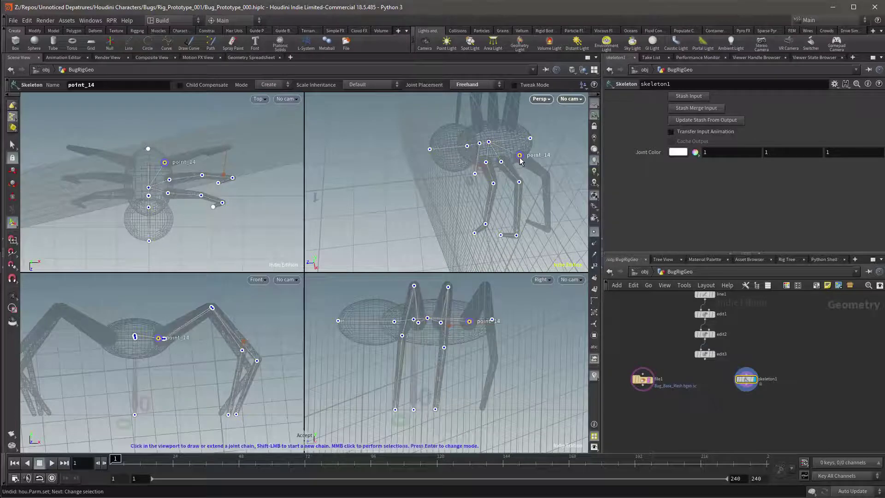
click(546, 177)
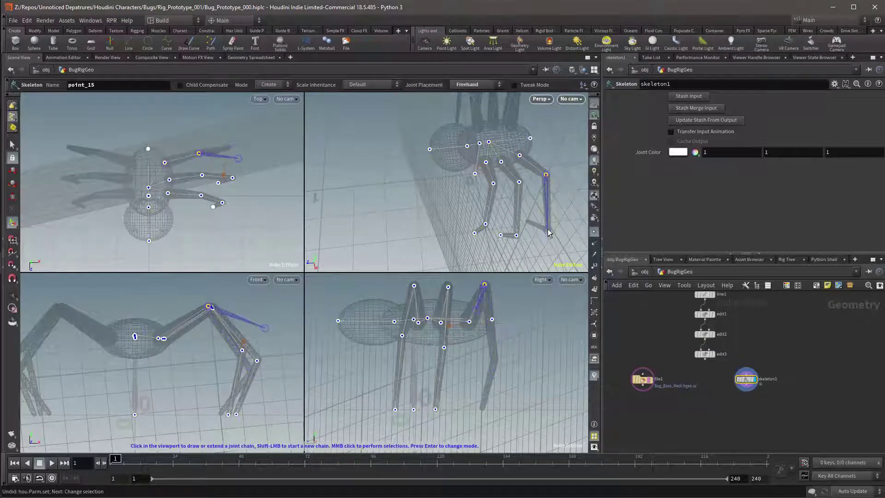
click(548, 229)
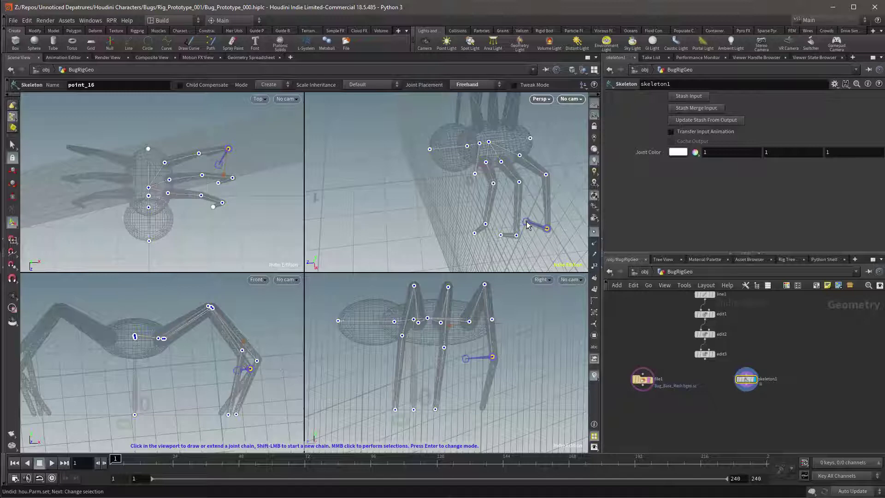
click(528, 225)
key(Escape)
Expand the perspective view to fill the viewport area and examine the three leg joint chains
drag(527, 226, 503, 191)
alt+right_drag(504, 191, 503, 162)
alt+drag(503, 162, 490, 198)
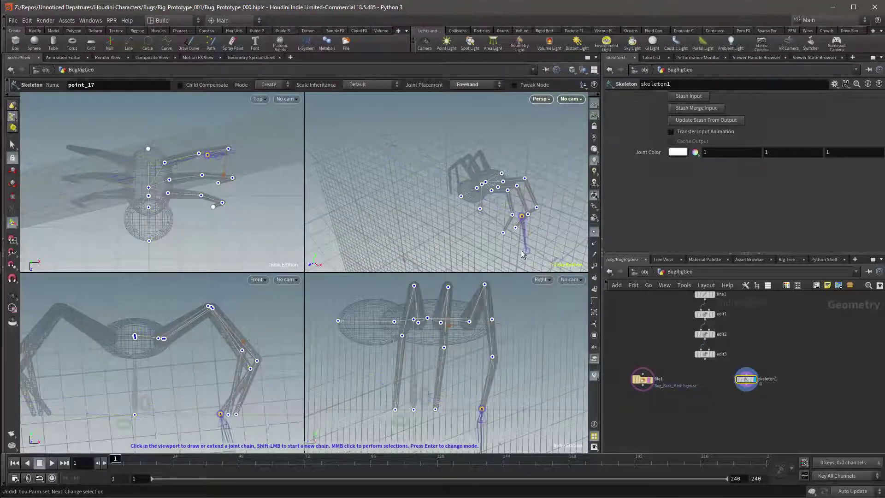
key(space+b)
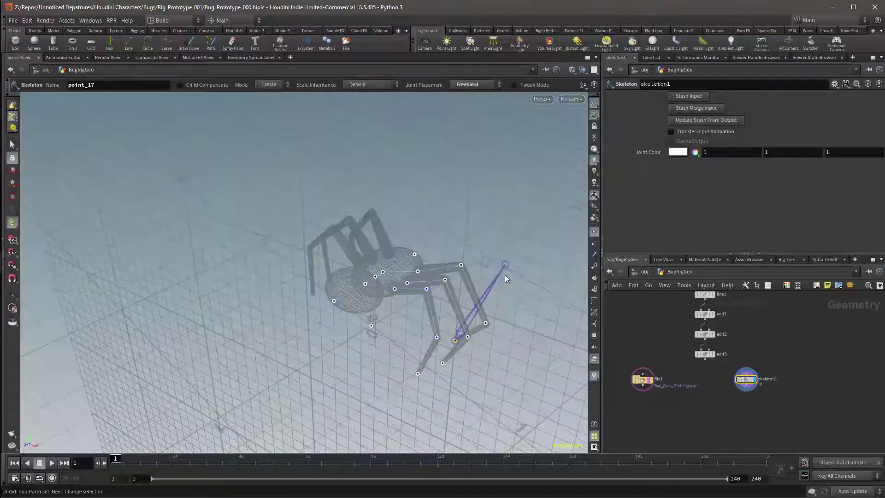